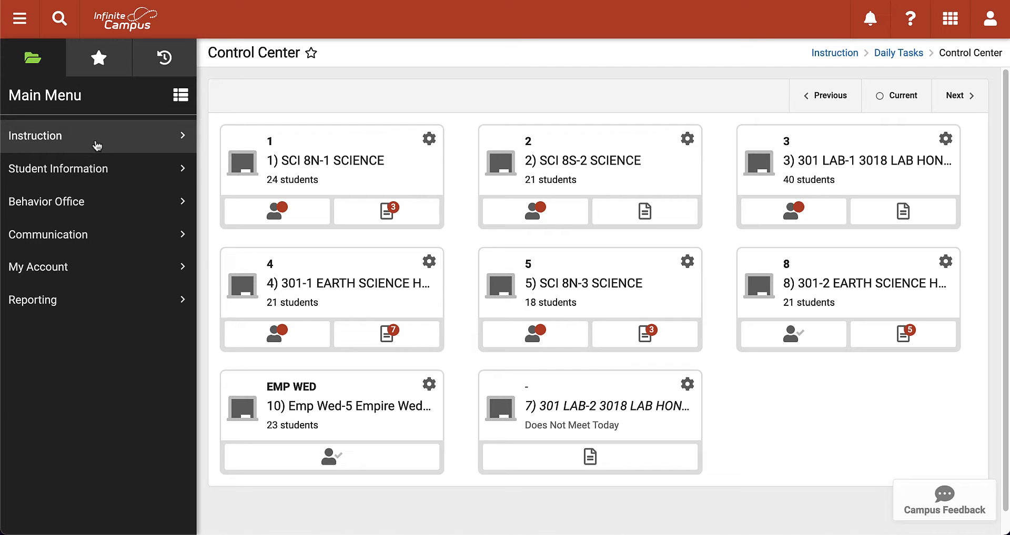
Open the Grade Book for section 1) SCI 8N-1 SCIENCE and post the in-progress grades to term Q2, task Report Card Grade.
{"action": "left_click", "coordinate": [75, 140]}
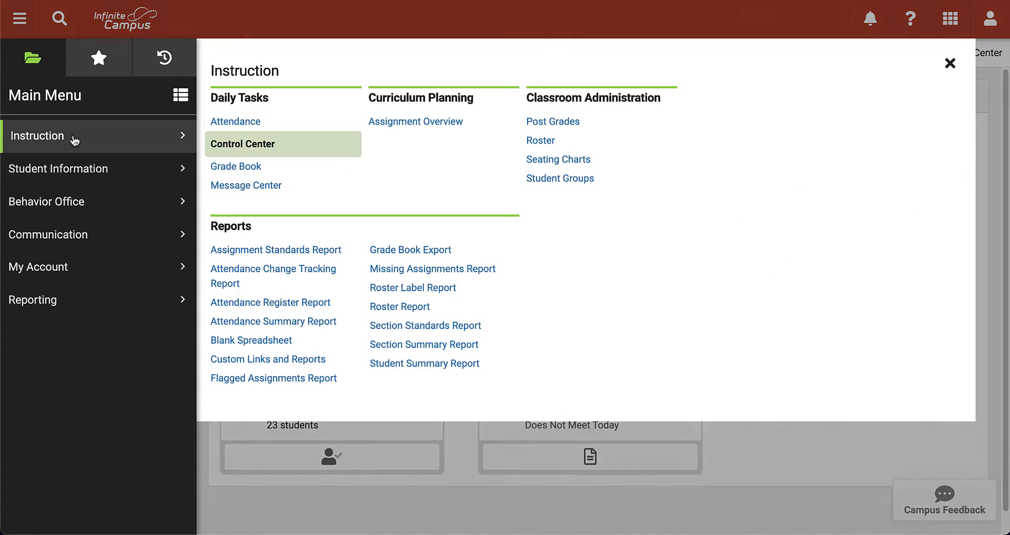
{"action": "left_click", "coordinate": [228, 167]}
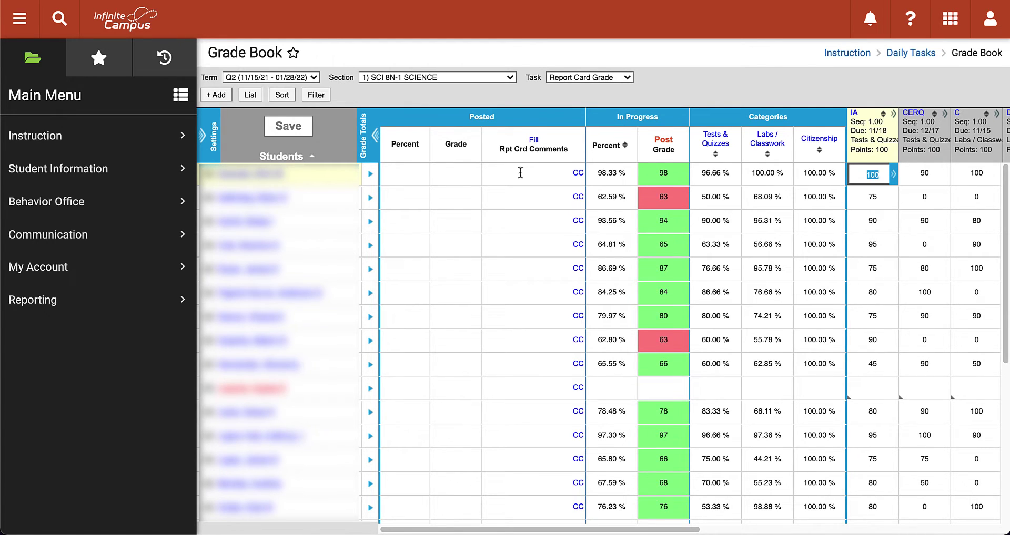
{"action": "mouse_move", "coordinate": [637, 107]}
{"action": "left_click", "coordinate": [661, 149]}
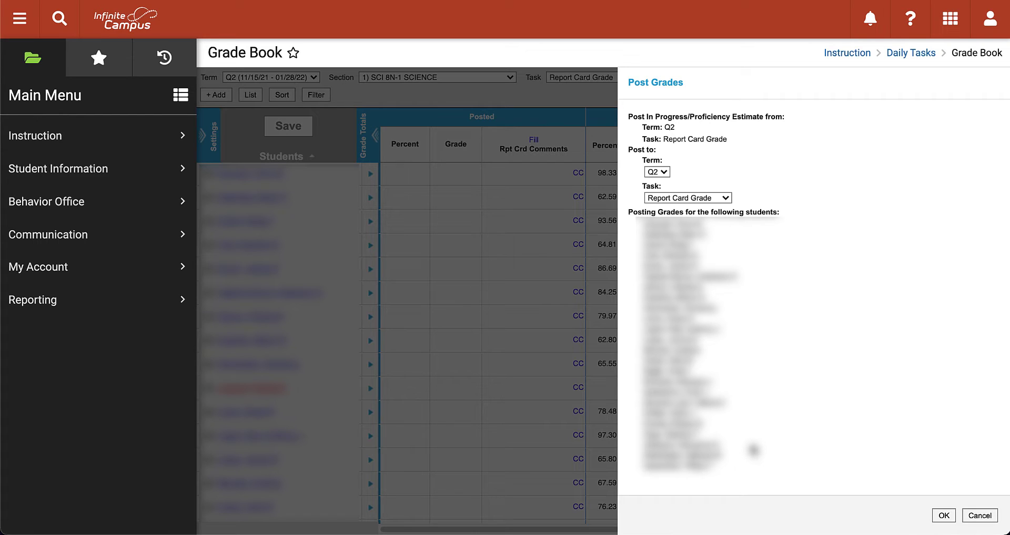
{"action": "left_click", "coordinate": [943, 517]}
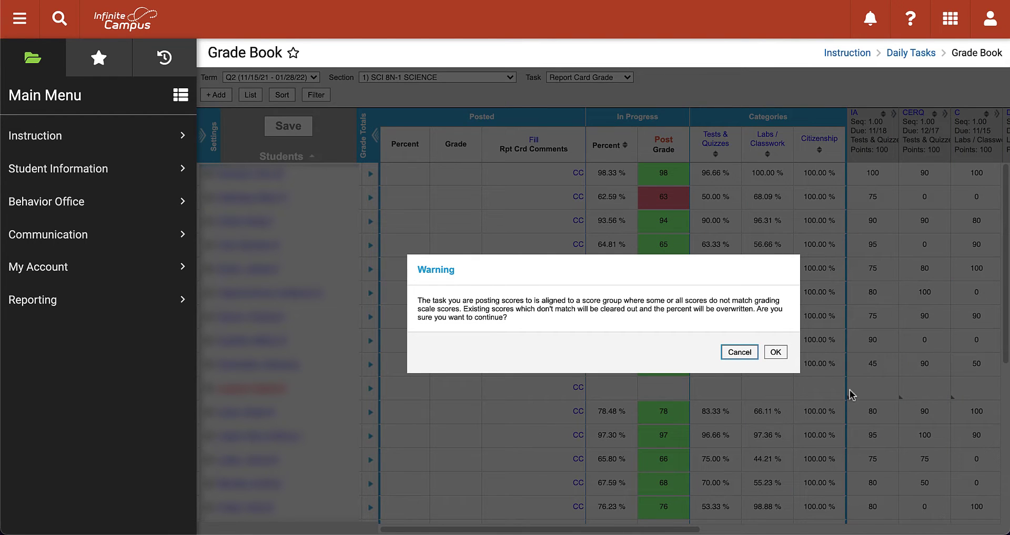
{"action": "left_click", "coordinate": [774, 353]}
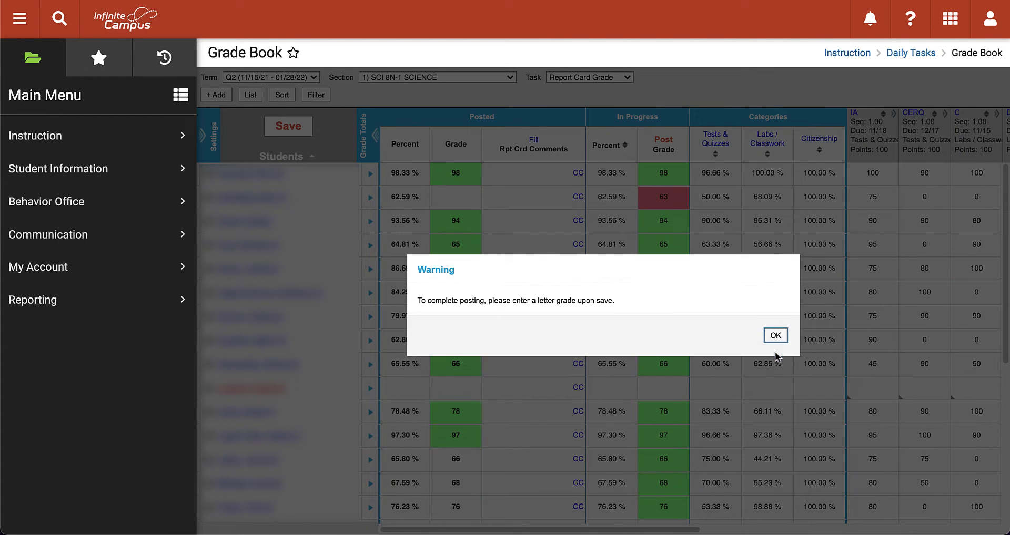
{"action": "left_click", "coordinate": [775, 335]}
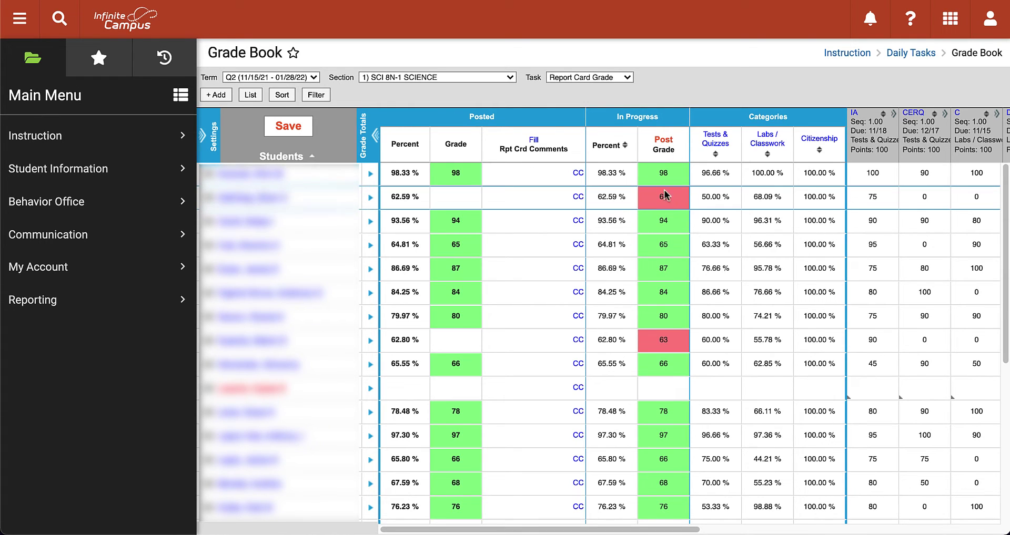
{"action": "left_click", "coordinate": [453, 199]}
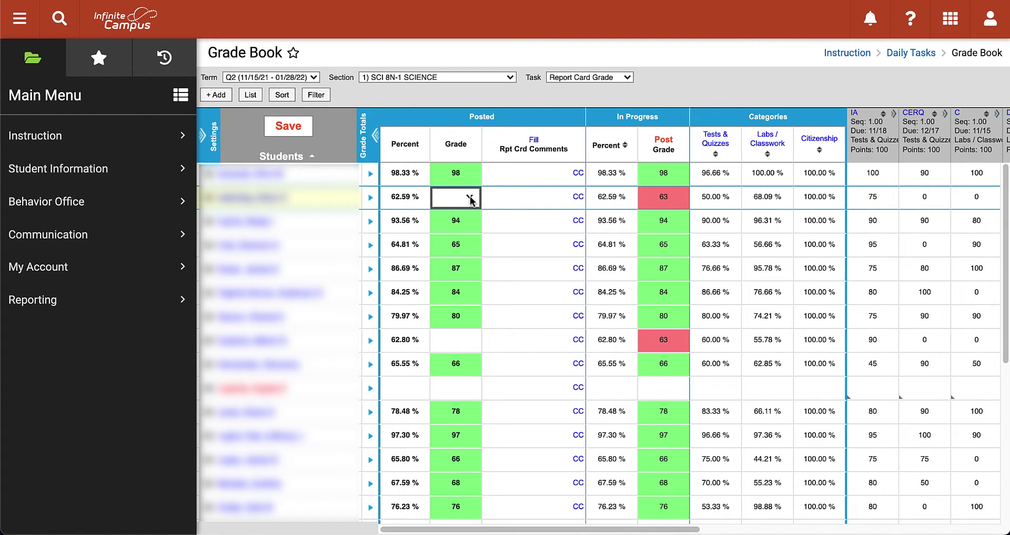
{"action": "left_click", "coordinate": [470, 199]}
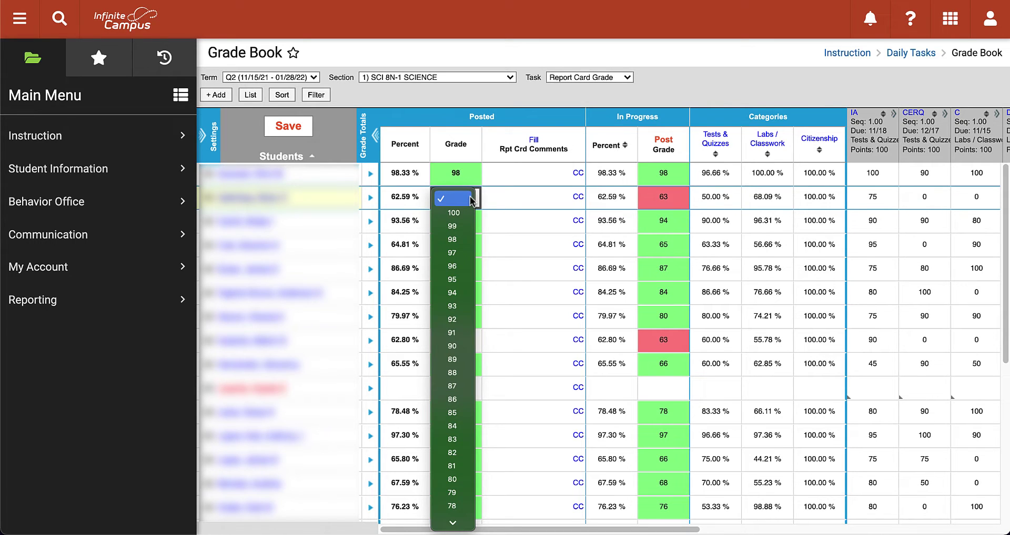
{"action": "scroll", "coordinate": [467, 241], "scroll_direction": "down", "scroll_amount": 5}
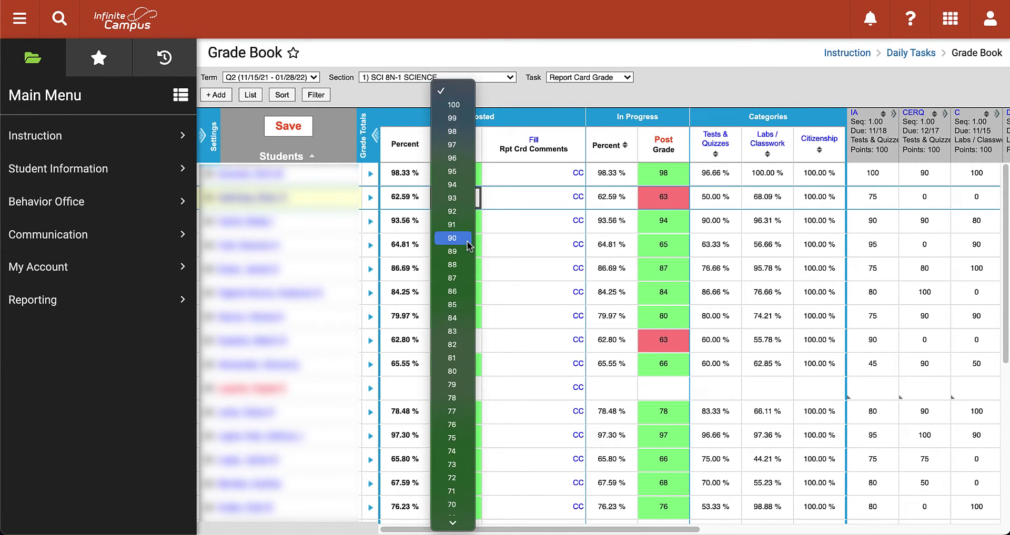
{"action": "scroll", "coordinate": [467, 241], "scroll_direction": "down", "scroll_amount": 8}
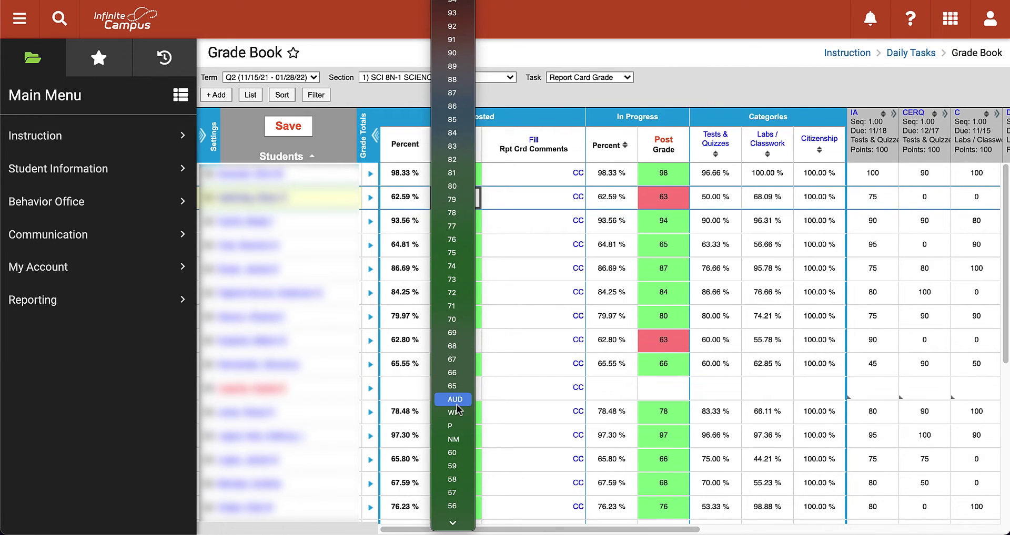
{"action": "left_click", "coordinate": [498, 204]}
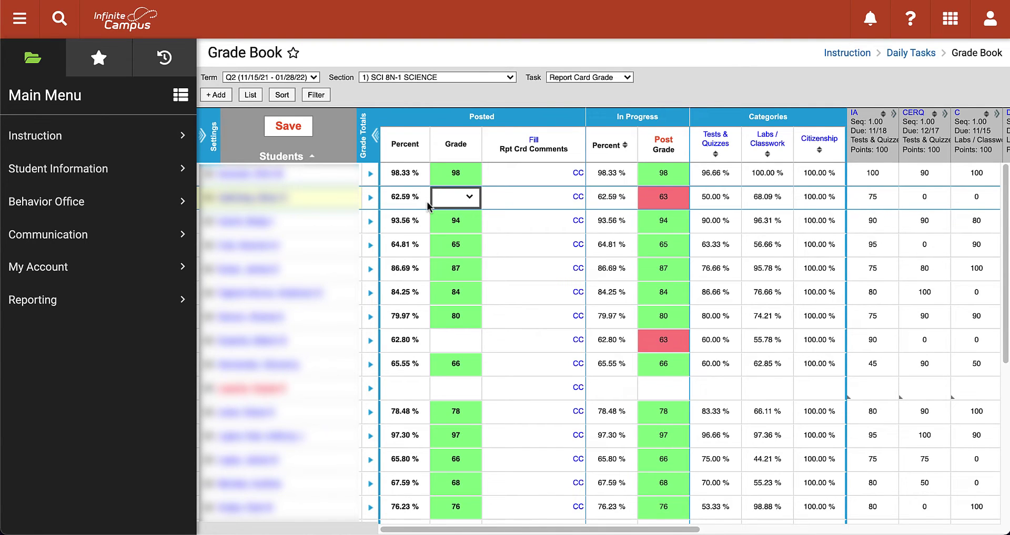
Set both the posted grade and the posted percent to 65 for the student with the 62.59 % in-progress average.
{"action": "left_click", "coordinate": [471, 199]}
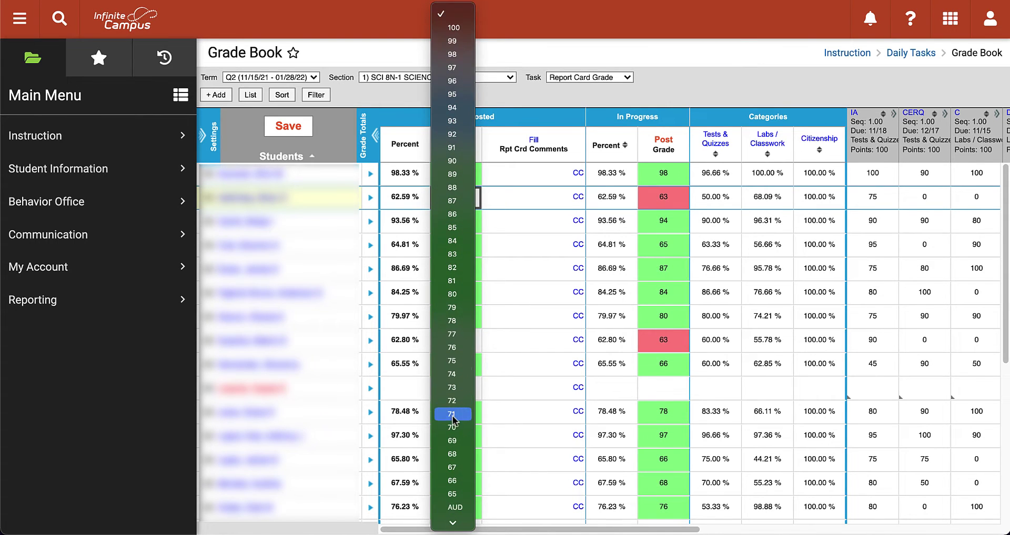
{"action": "left_click", "coordinate": [458, 494]}
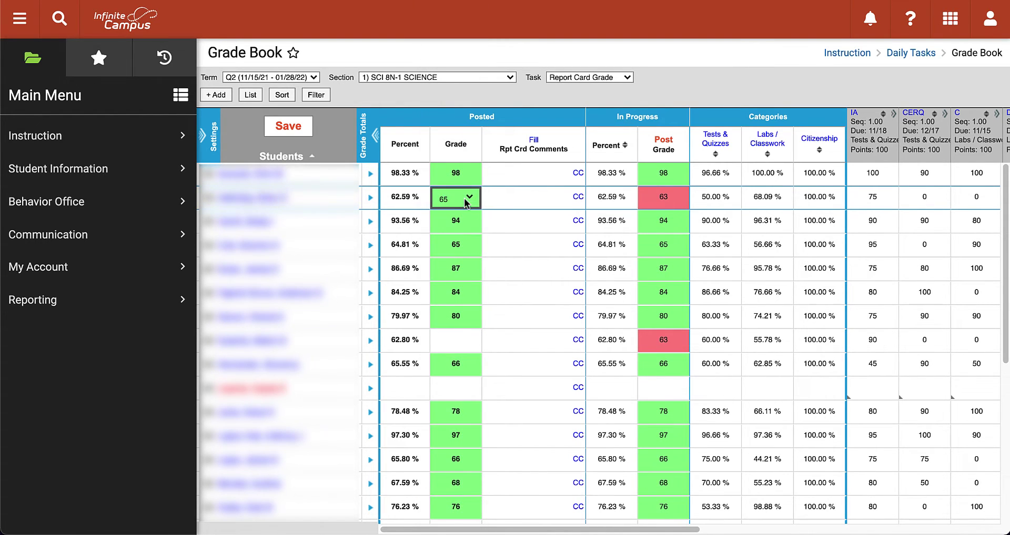
{"action": "left_click", "coordinate": [500, 197]}
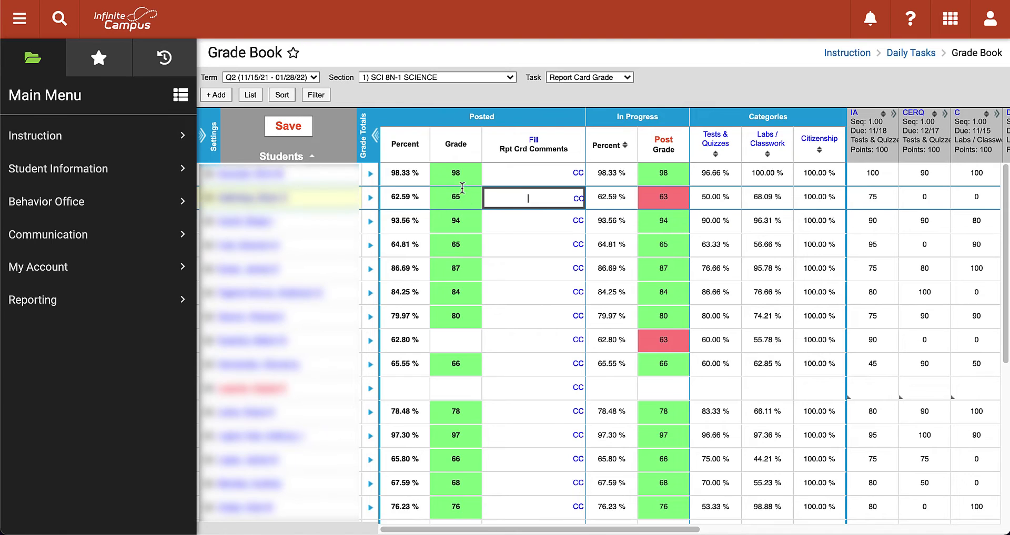
{"action": "left_click", "coordinate": [409, 198]}
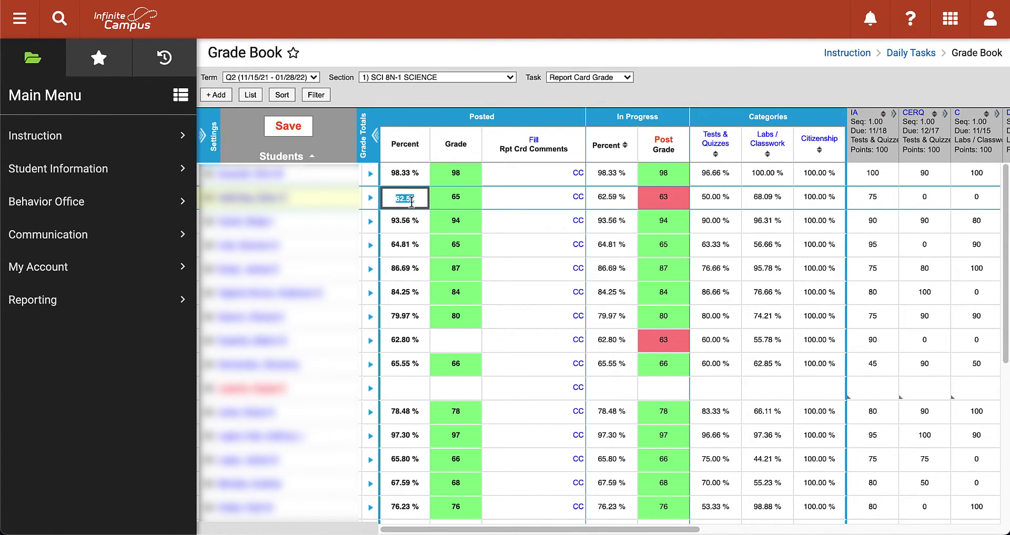
{"action": "type", "text": "65"}
{"action": "left_click", "coordinate": [502, 199]}
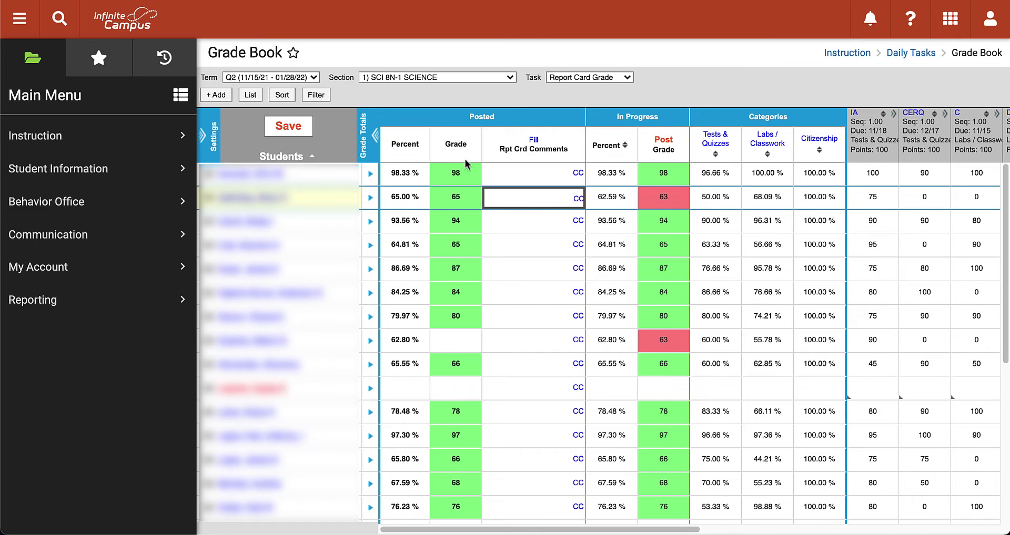
{"action": "left_click", "coordinate": [457, 179]}
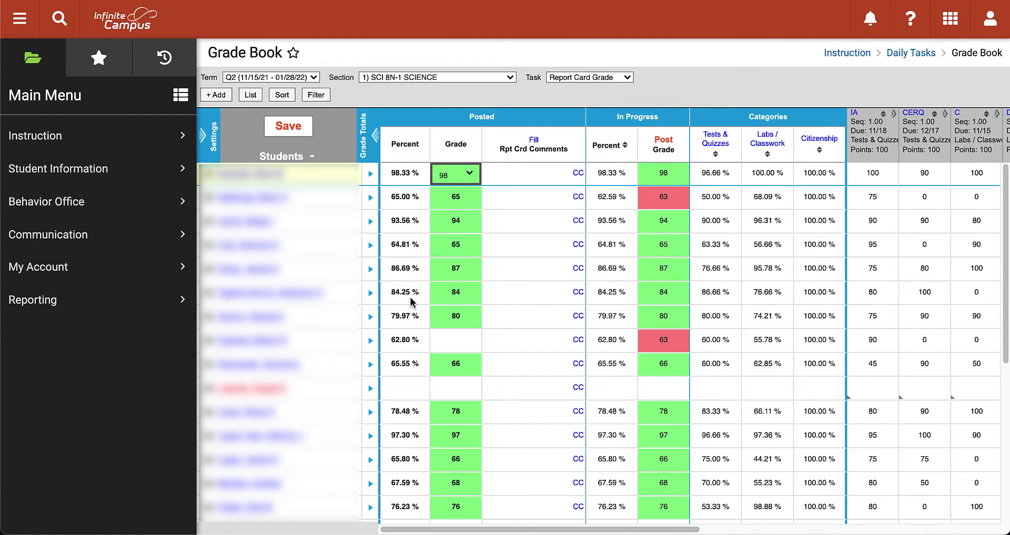
Set both the posted grade and the posted percent to 65 for the student with the 62.80 % in-progress average.
{"action": "scroll", "coordinate": [545, 243], "scroll_direction": "down", "scroll_amount": 3}
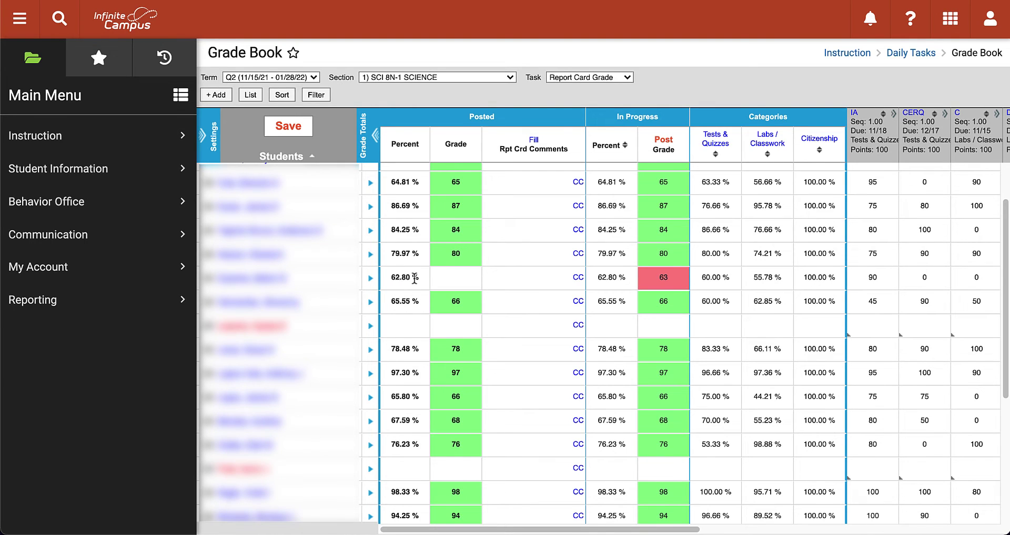
{"action": "left_click", "coordinate": [461, 279]}
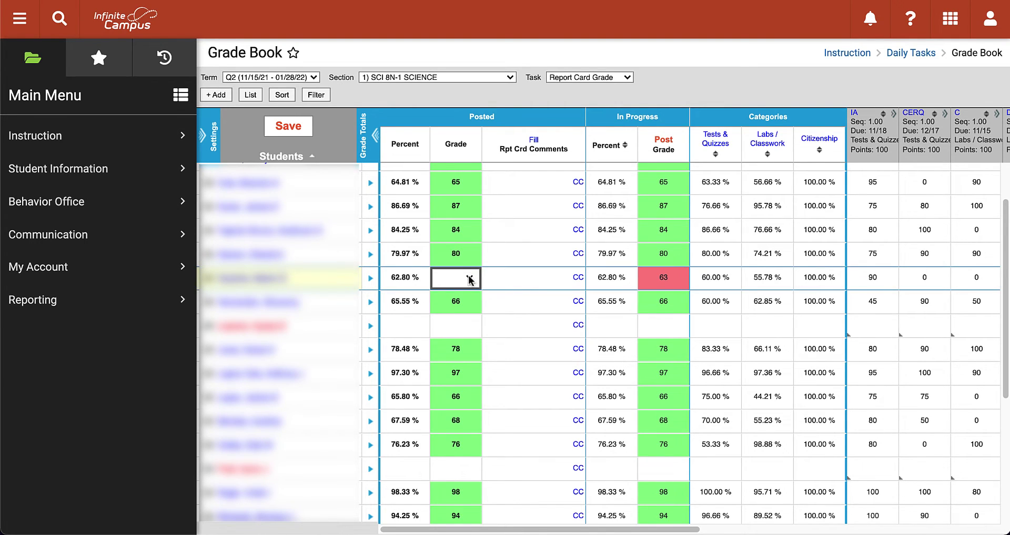
{"action": "left_click", "coordinate": [470, 280]}
{"action": "scroll", "coordinate": [473, 339], "scroll_direction": "down", "scroll_amount": 10}
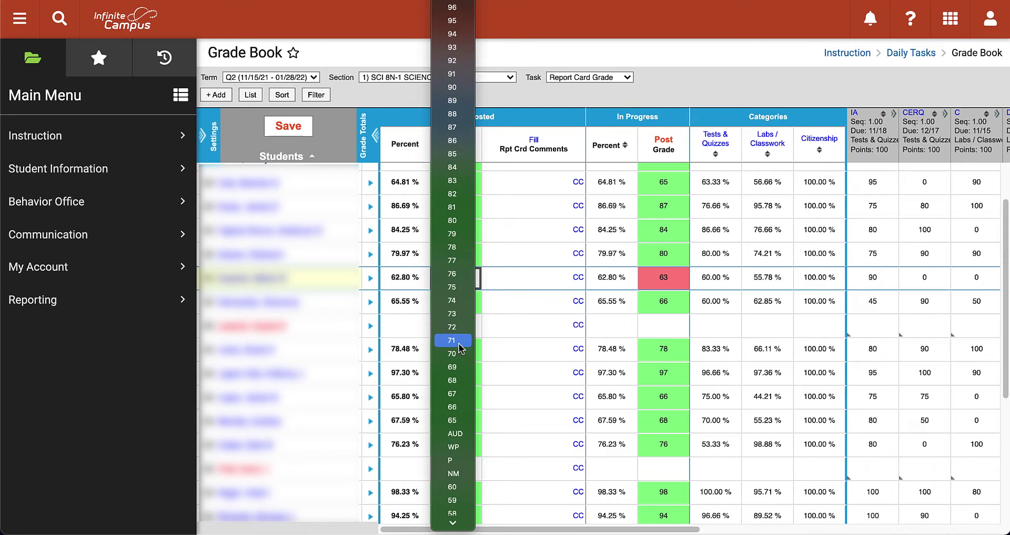
{"action": "scroll", "coordinate": [459, 347], "scroll_direction": "down", "scroll_amount": 3}
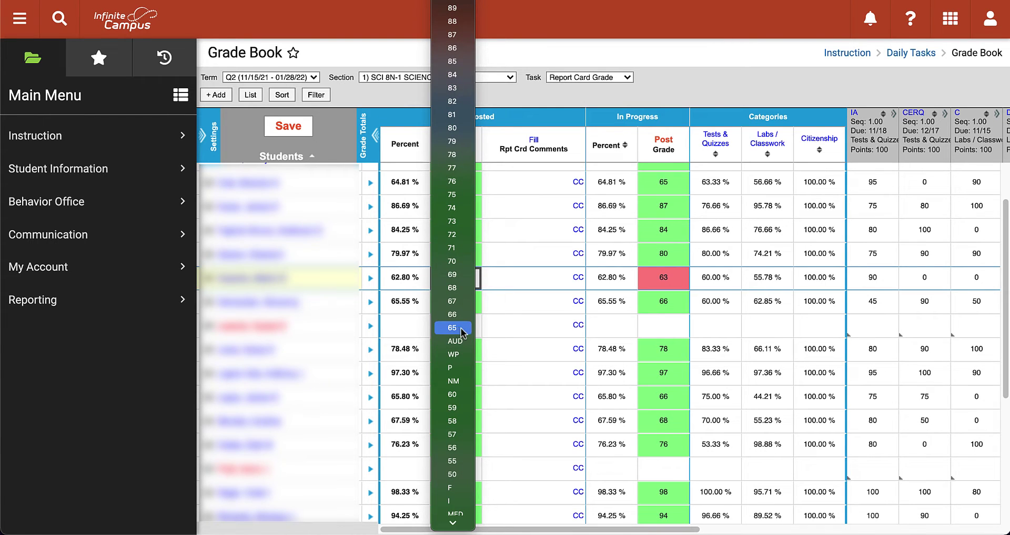
{"action": "left_click", "coordinate": [453, 328]}
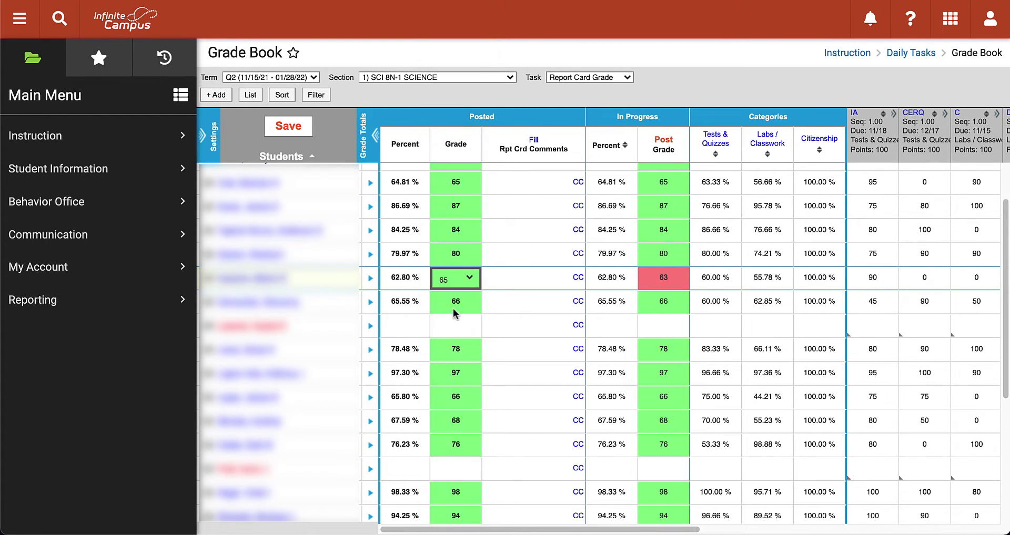
{"action": "left_click", "coordinate": [406, 278]}
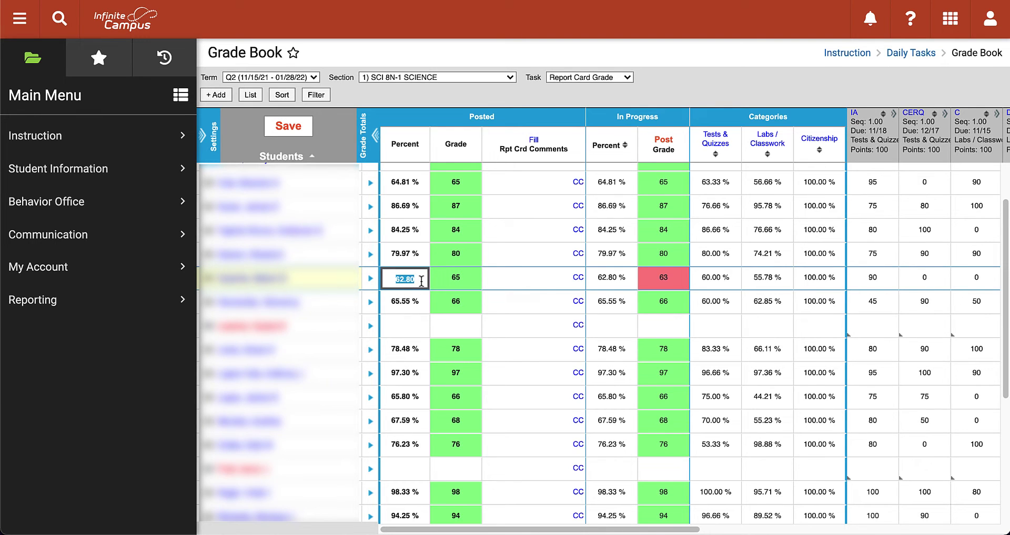
{"action": "type", "text": "65"}
{"action": "left_click", "coordinate": [517, 278]}
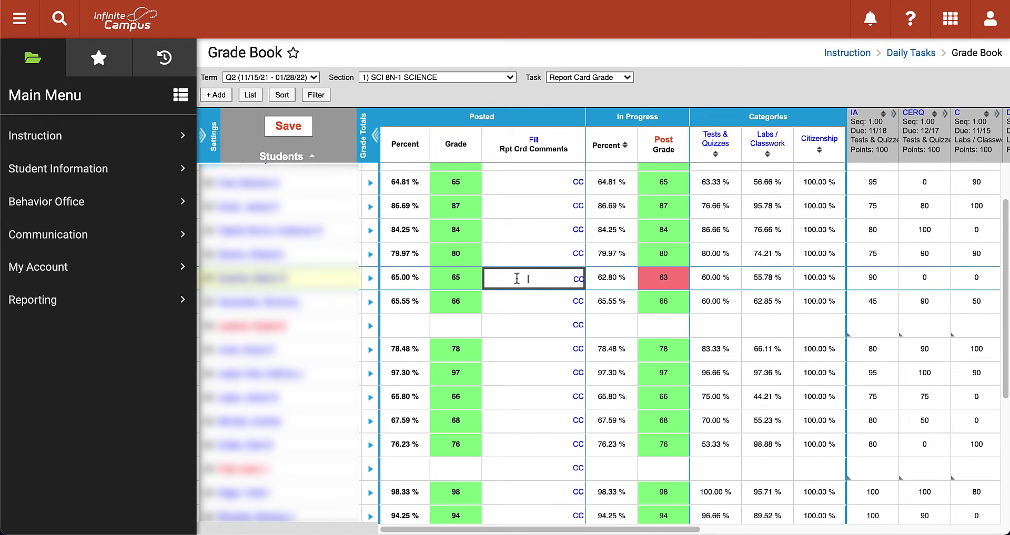
Set both the posted grade and the posted percent to 55 for the student with the 53.30 % in-progress average.
{"action": "scroll", "coordinate": [523, 284], "scroll_direction": "down", "scroll_amount": 3}
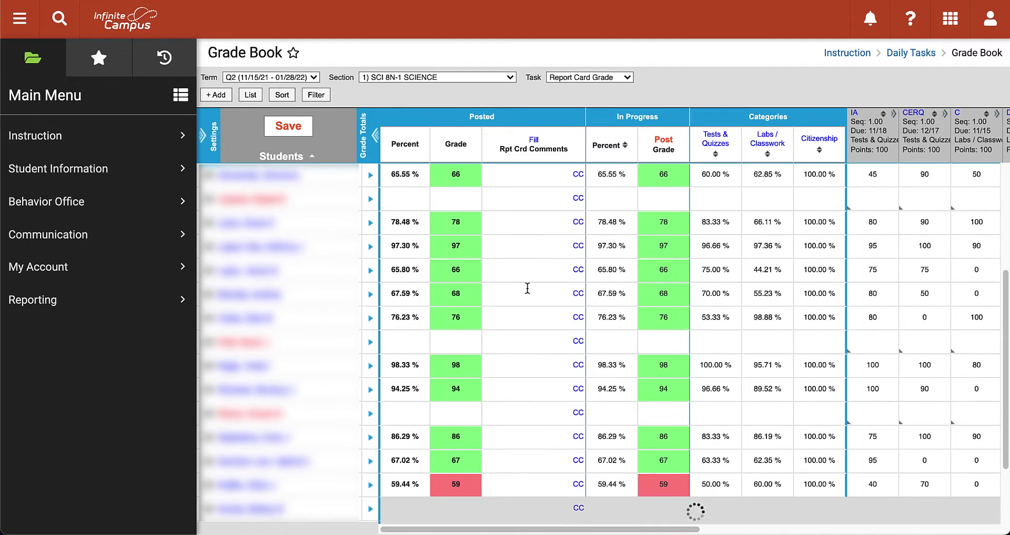
{"action": "scroll", "coordinate": [526, 284], "scroll_direction": "down", "scroll_amount": 2}
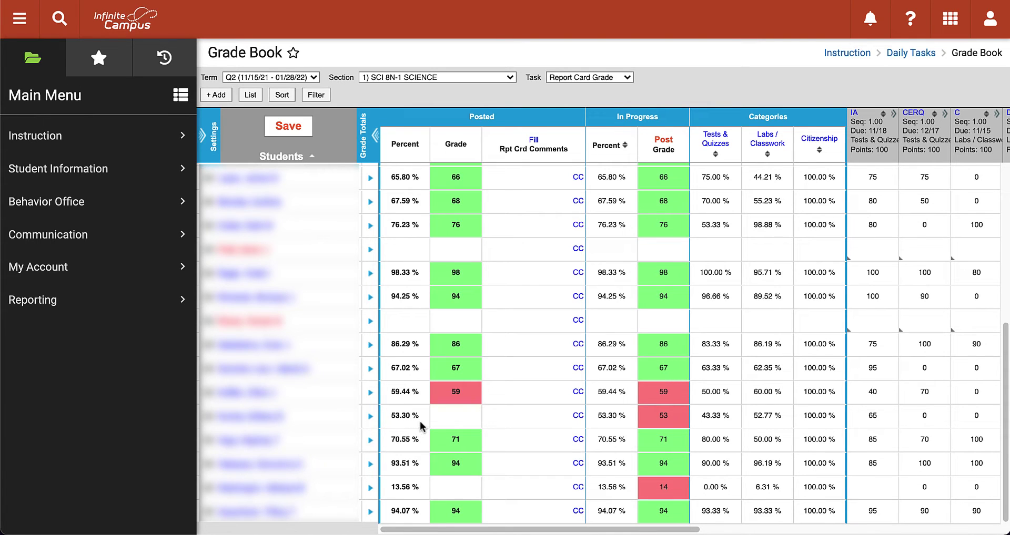
{"action": "left_click", "coordinate": [443, 415]}
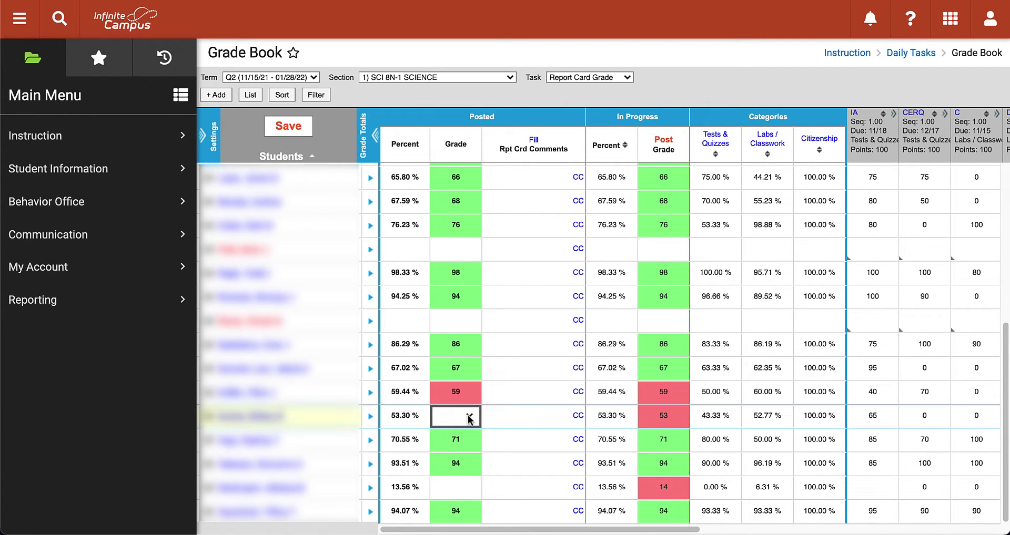
{"action": "left_click", "coordinate": [469, 418]}
{"action": "scroll", "coordinate": [468, 419], "scroll_direction": "down", "scroll_amount": 10}
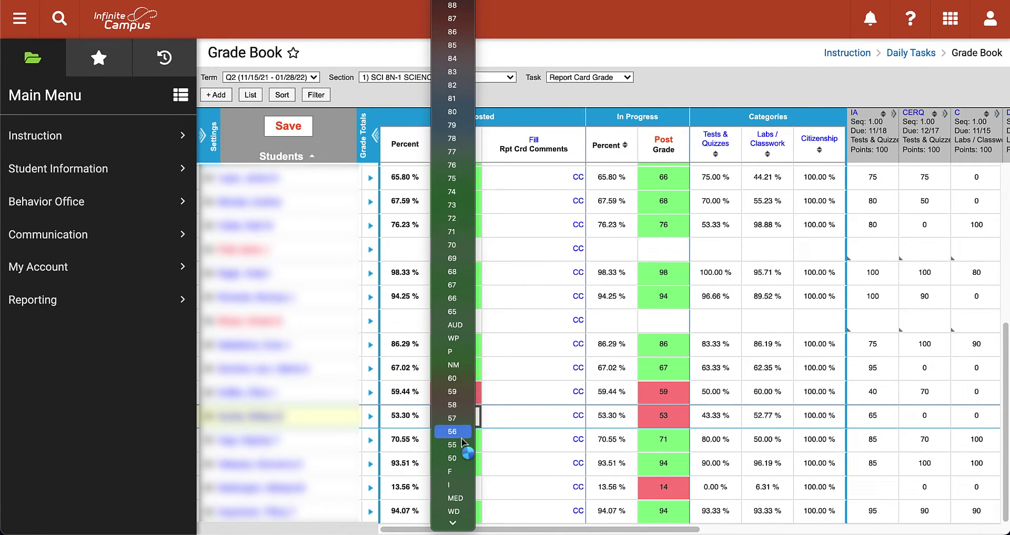
{"action": "left_click", "coordinate": [462, 445]}
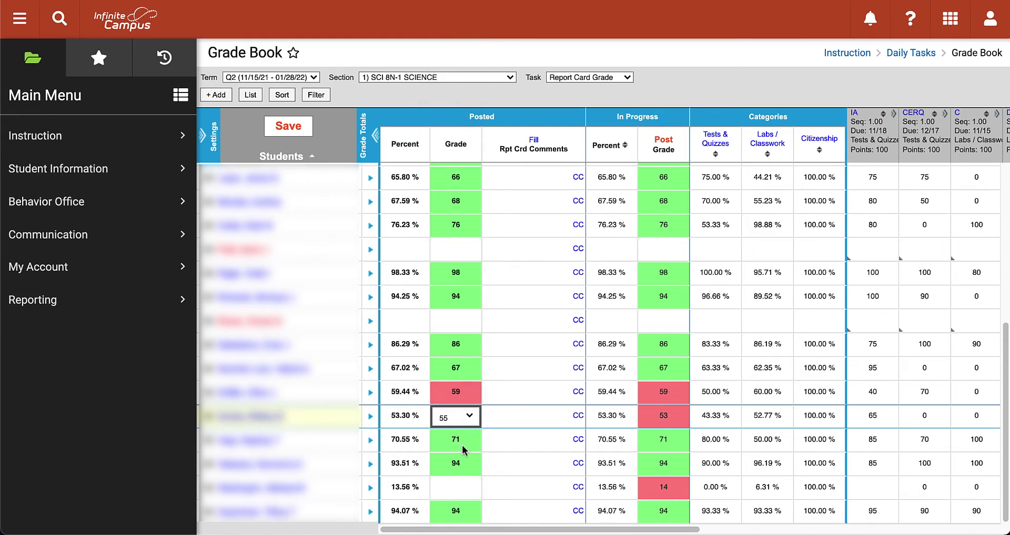
{"action": "left_click", "coordinate": [415, 416]}
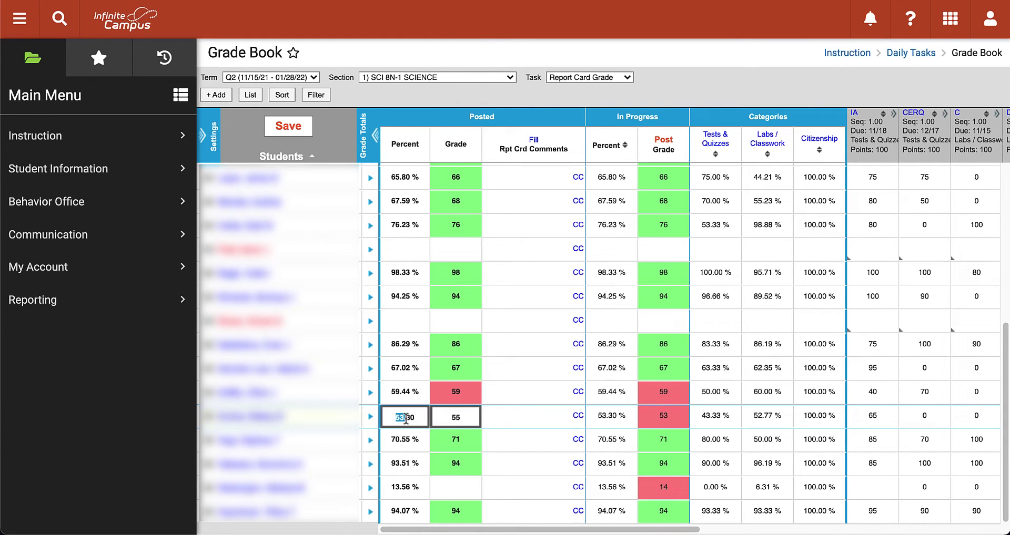
{"action": "left_click_drag", "start_coordinate": [415, 416], "coordinate": [398, 420]}
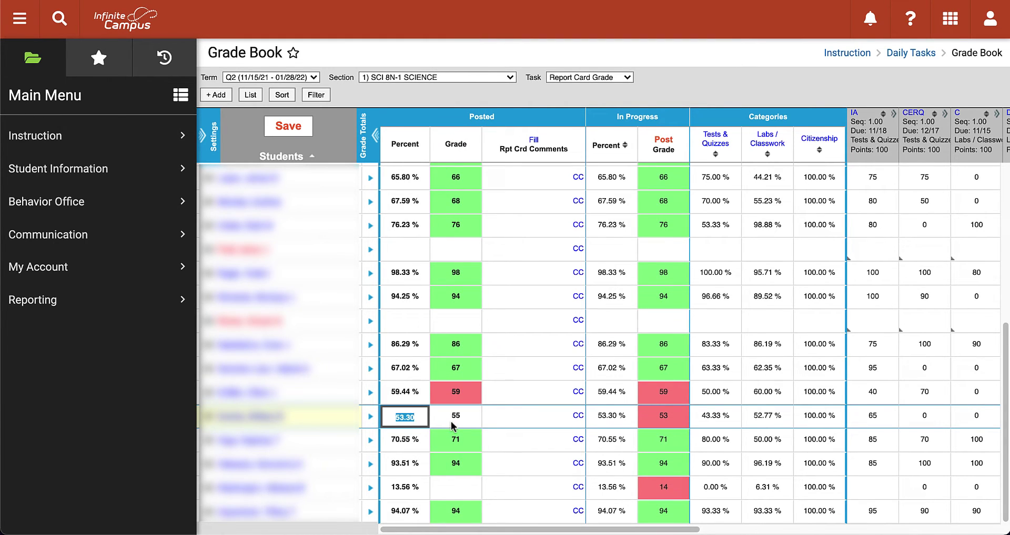
{"action": "type", "text": "55"}
{"action": "left_click", "coordinate": [506, 419]}
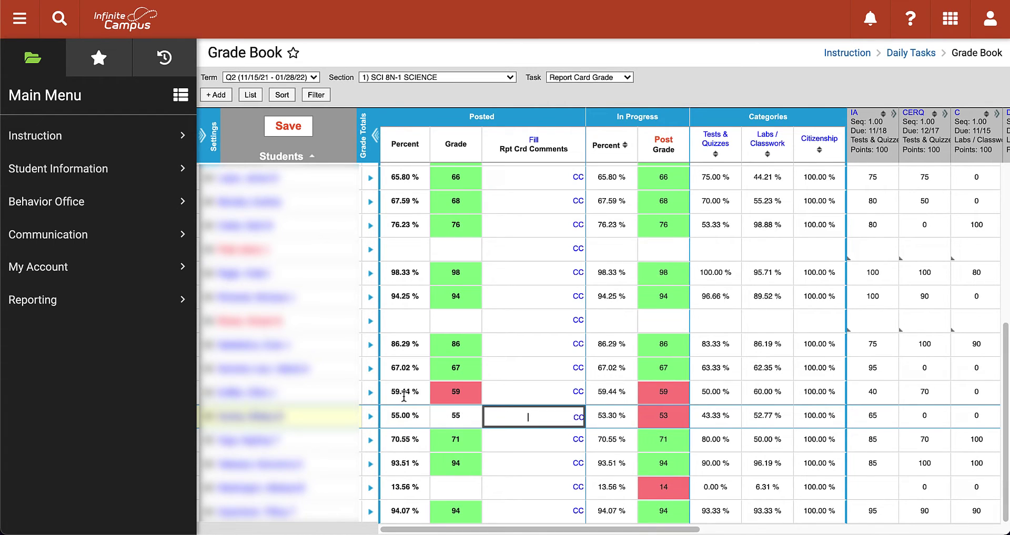
Set both the posted grade and the posted percent to 60 for the student with the 59.44 % in-progress average.
{"action": "left_click", "coordinate": [446, 396]}
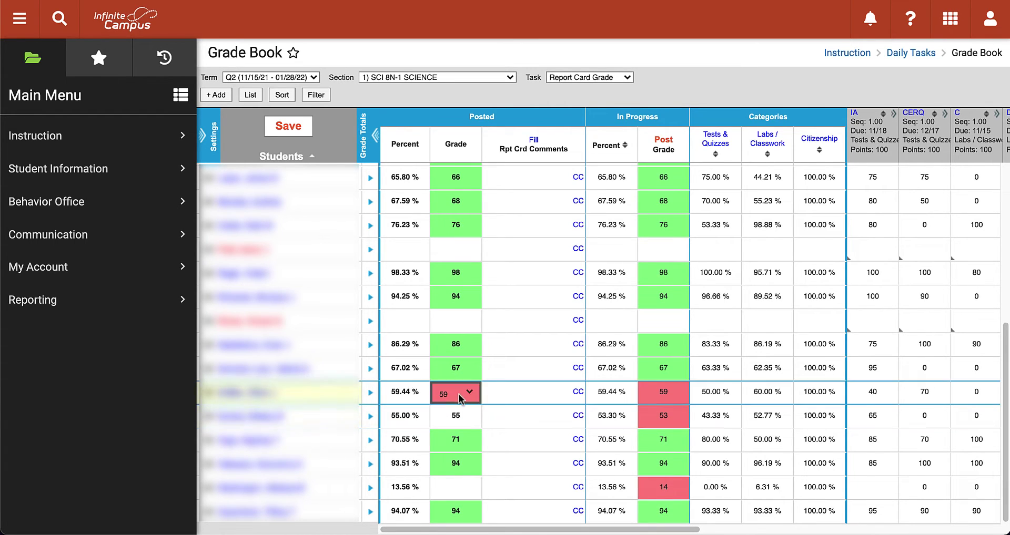
{"action": "left_click", "coordinate": [462, 398]}
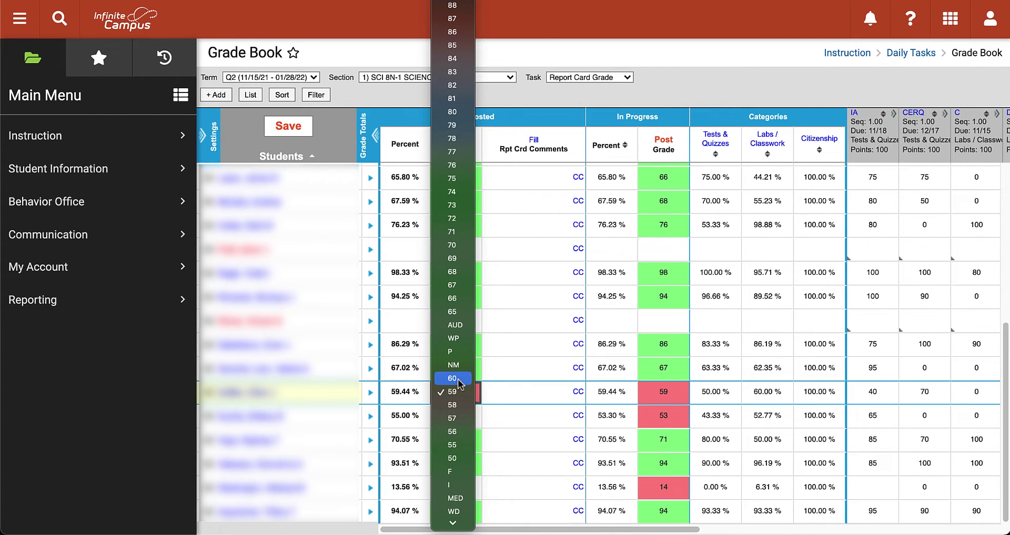
{"action": "left_click", "coordinate": [452, 379]}
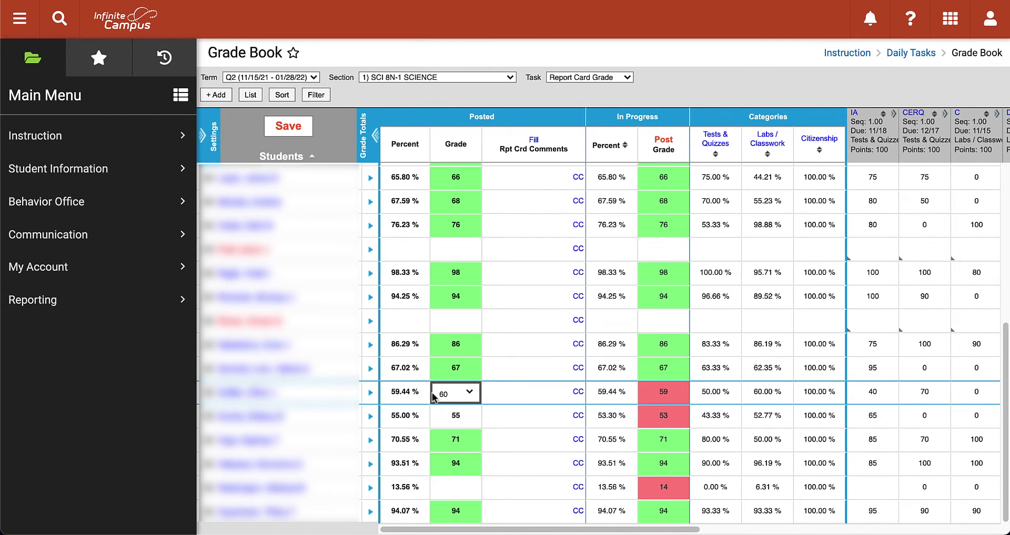
{"action": "key", "text": "shift+Tab"}
{"action": "type", "text": "60"}
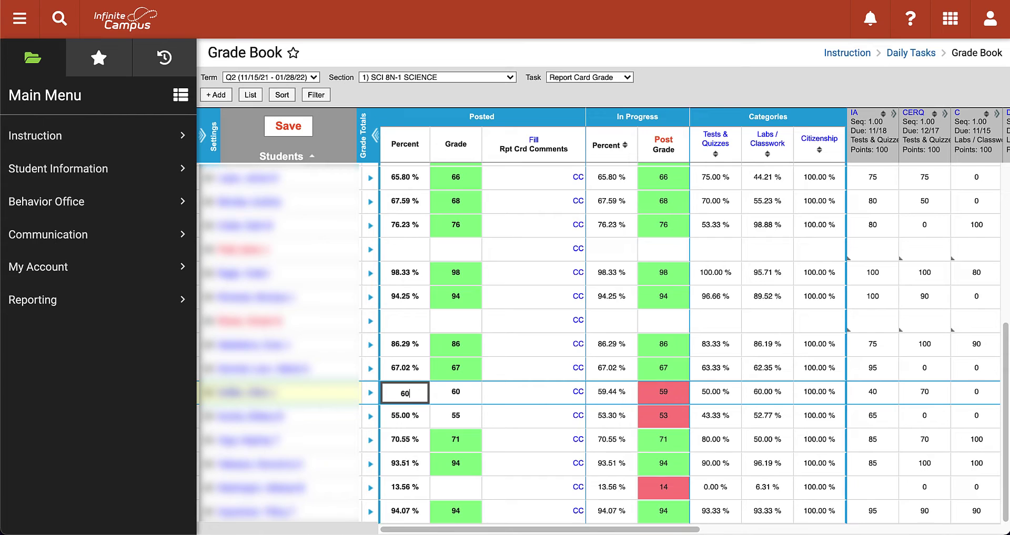
{"action": "left_click", "coordinate": [539, 413]}
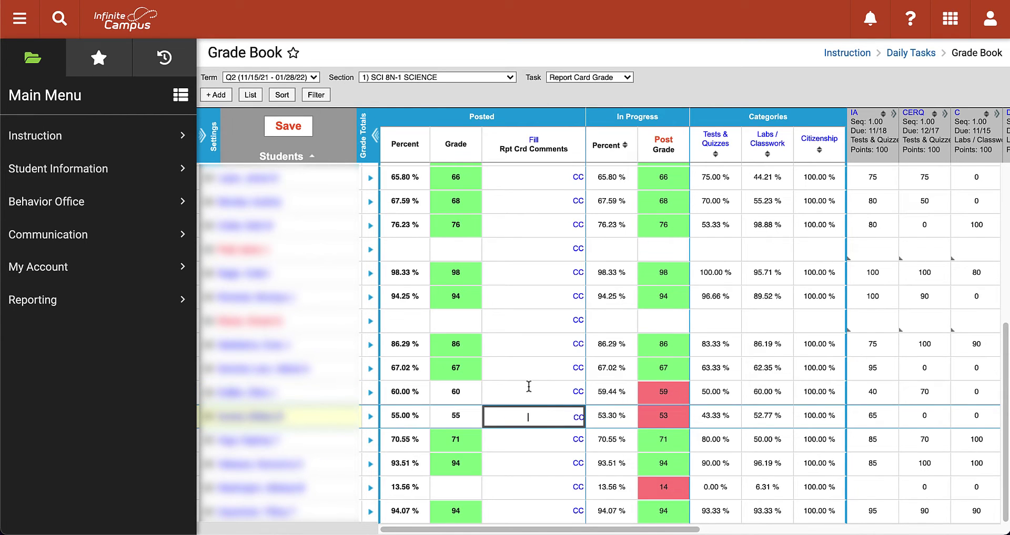
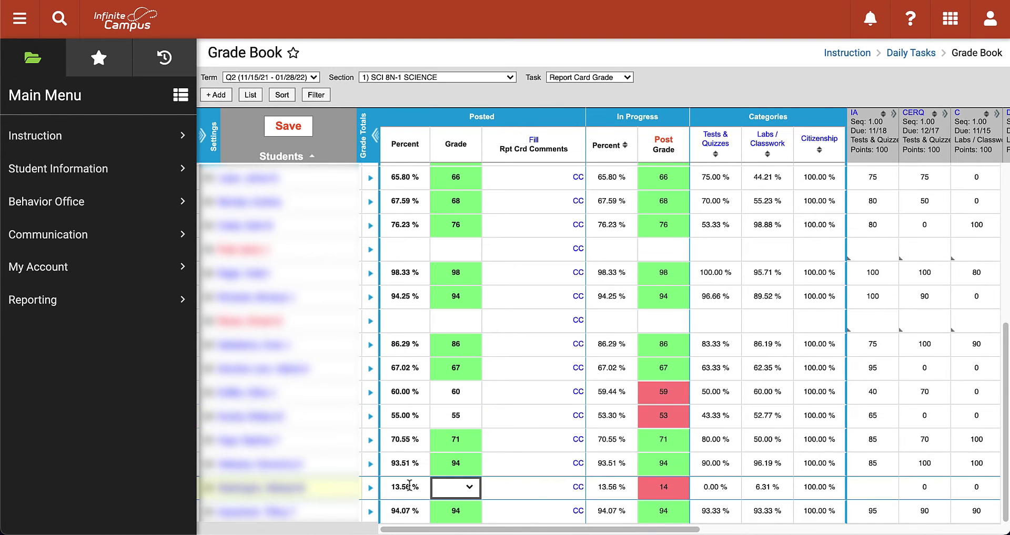
Set both the posted grade and the posted percent to 55 for the student with the 13.56 % in-progress average.
{"action": "left_click", "coordinate": [470, 490]}
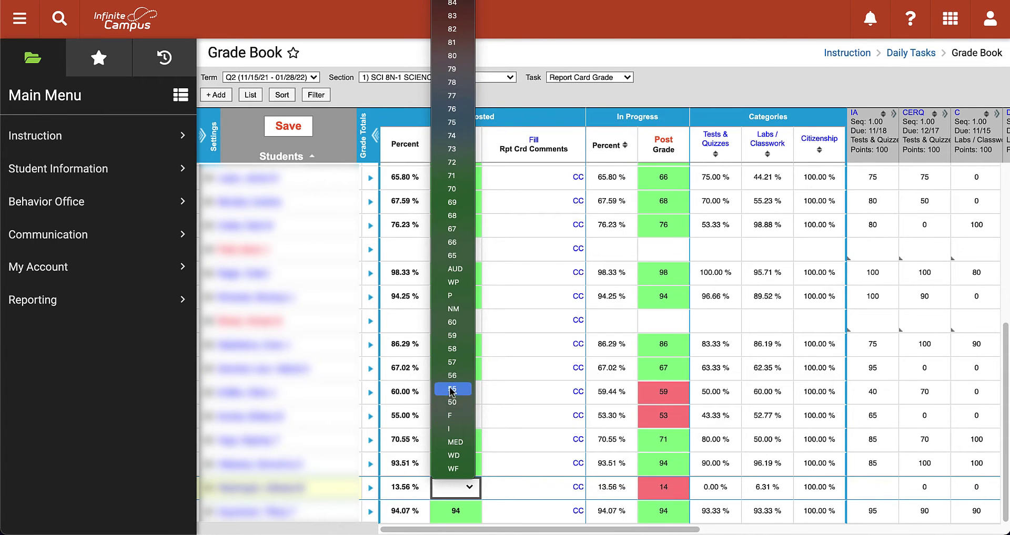
{"action": "left_click", "coordinate": [460, 389]}
{"action": "key", "text": "shift+Tab"}
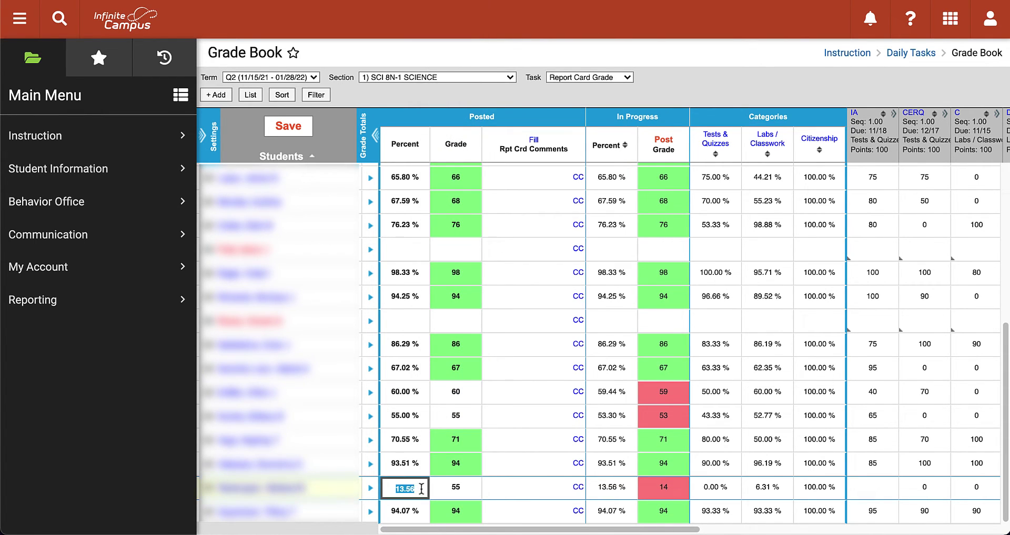
{"action": "type", "text": "55"}
{"action": "left_click", "coordinate": [518, 482]}
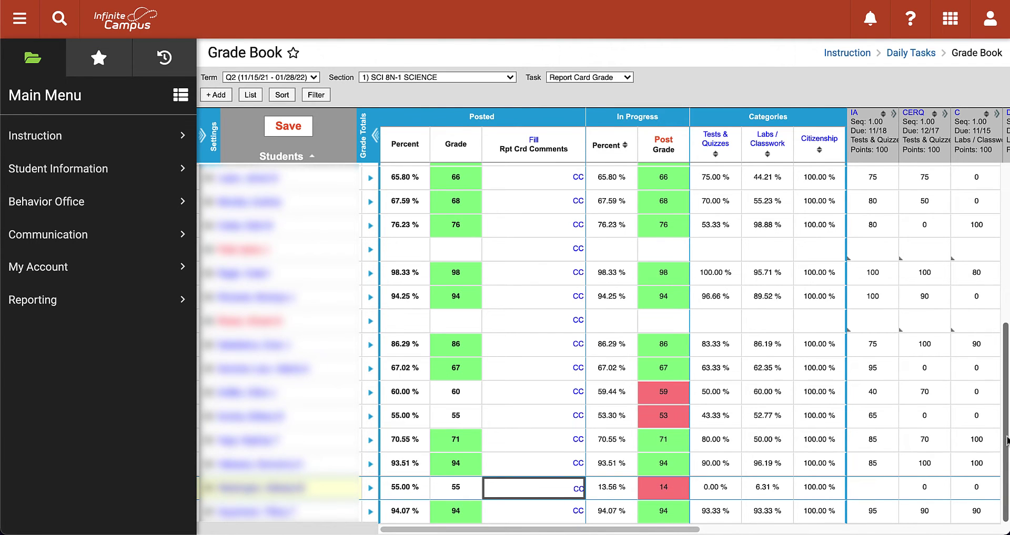
Review the posted grades back up to the start of the student list and save the Grade Book.
{"action": "scroll", "coordinate": [1006, 441], "scroll_direction": "up", "scroll_amount": 3}
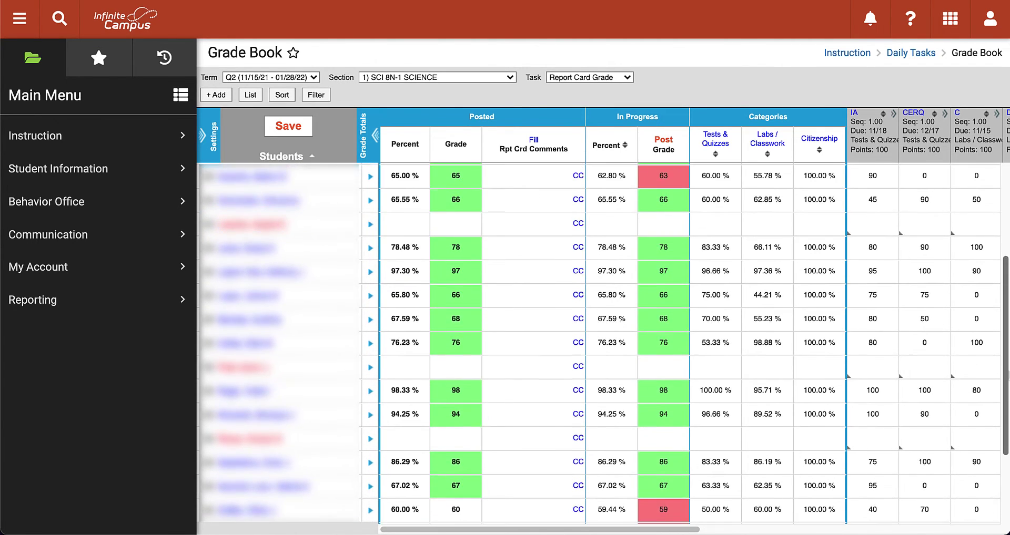
{"action": "scroll", "coordinate": [995, 267], "scroll_direction": "up", "scroll_amount": 6}
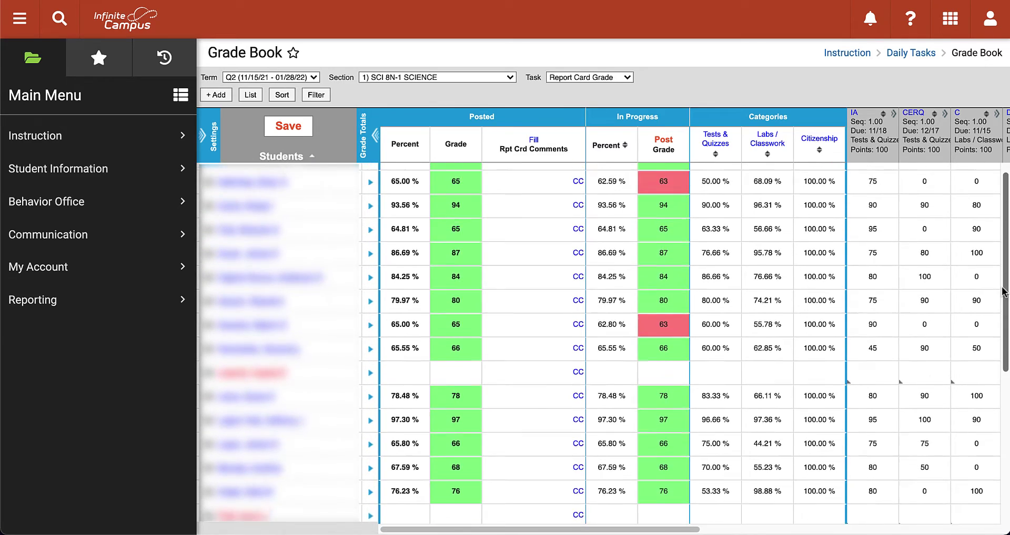
{"action": "scroll", "coordinate": [999, 268], "scroll_direction": "down", "scroll_amount": 4}
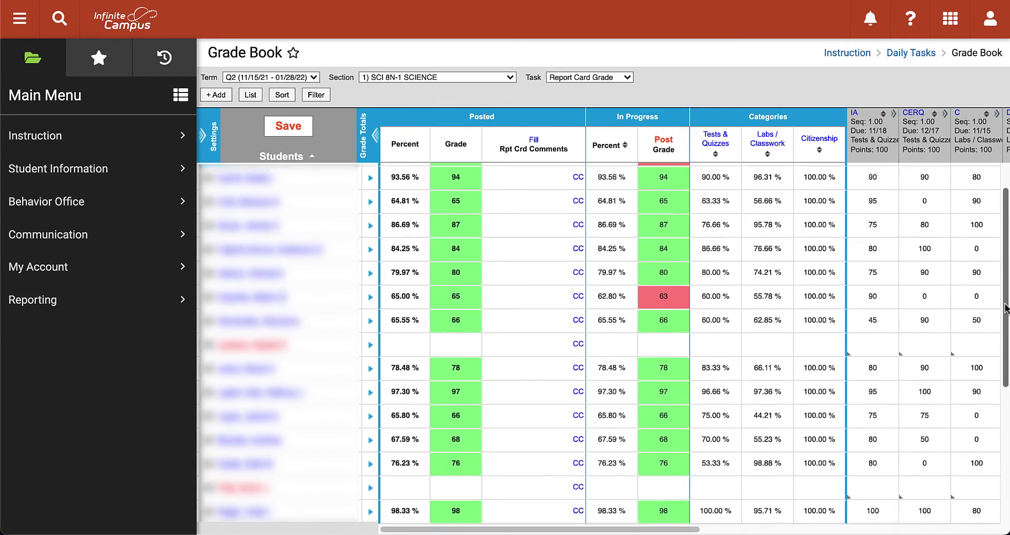
{"action": "left_click_drag", "start_coordinate": [1005, 347], "coordinate": [1007, 252]}
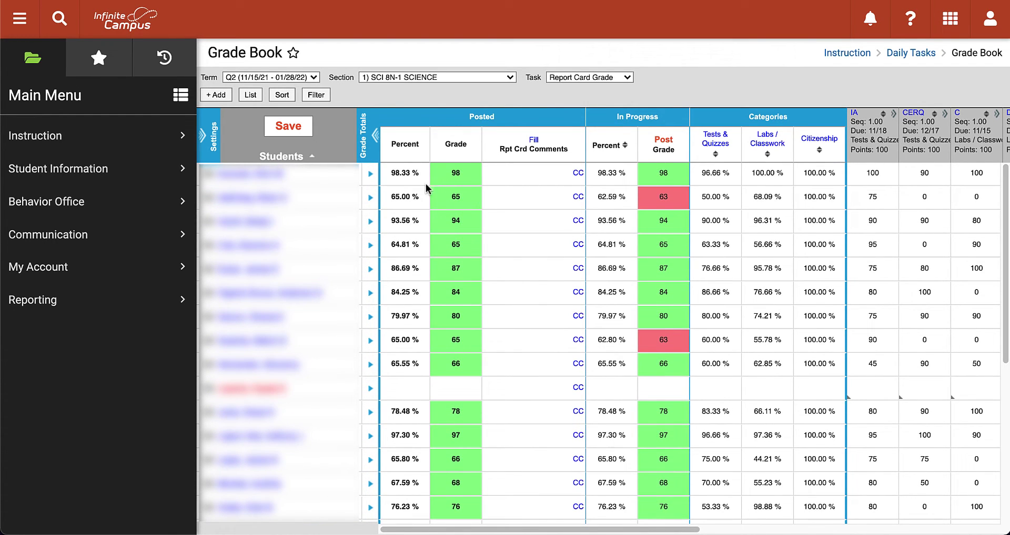
{"action": "left_click", "coordinate": [293, 131]}
{"action": "left_click", "coordinate": [305, 131]}
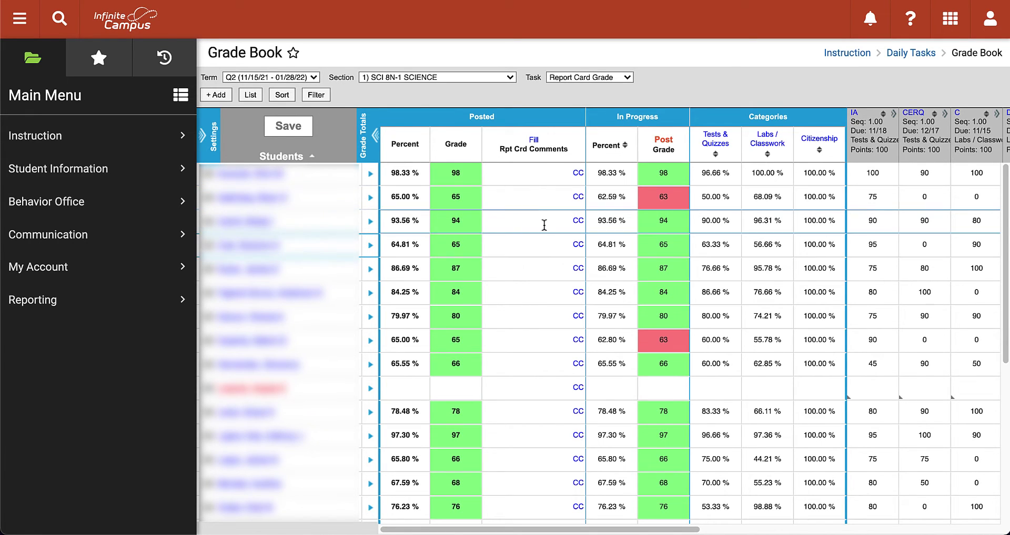
Add the canned report card comments "Come for extra help", "Satisfactory work" and "Improvement noted" to the first student in the list.
{"action": "left_click", "coordinate": [524, 173]}
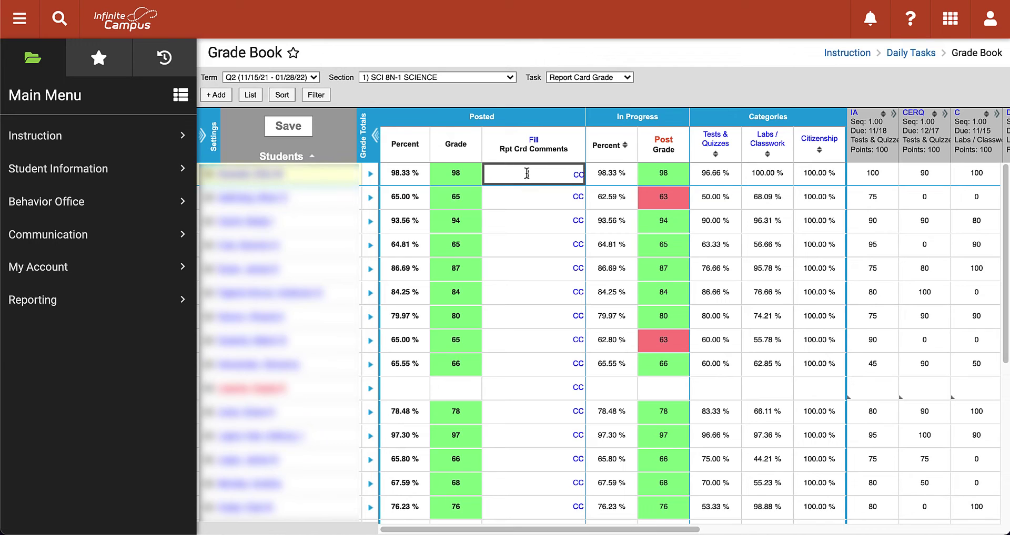
{"action": "left_click", "coordinate": [578, 175]}
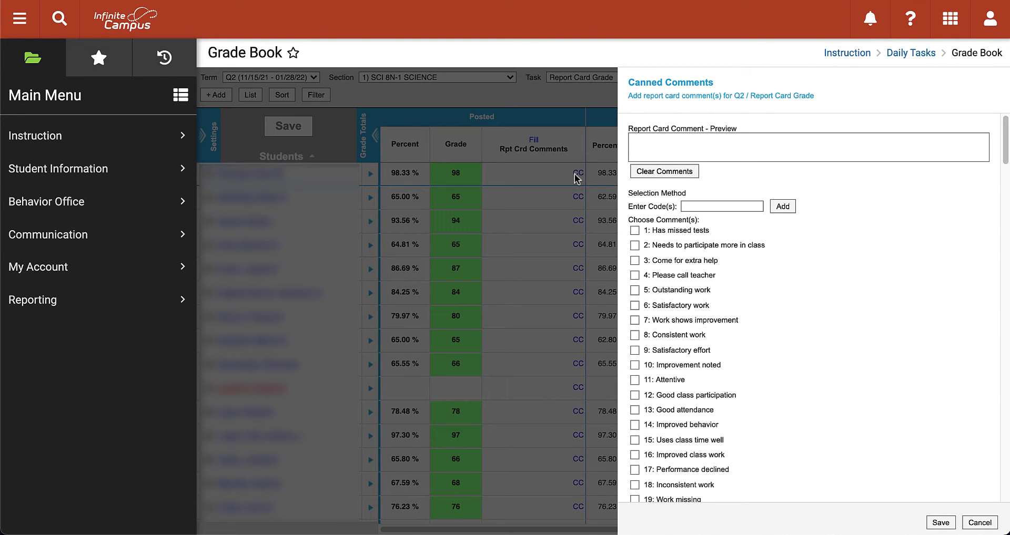
{"action": "scroll", "coordinate": [699, 245], "scroll_direction": "down", "scroll_amount": 5}
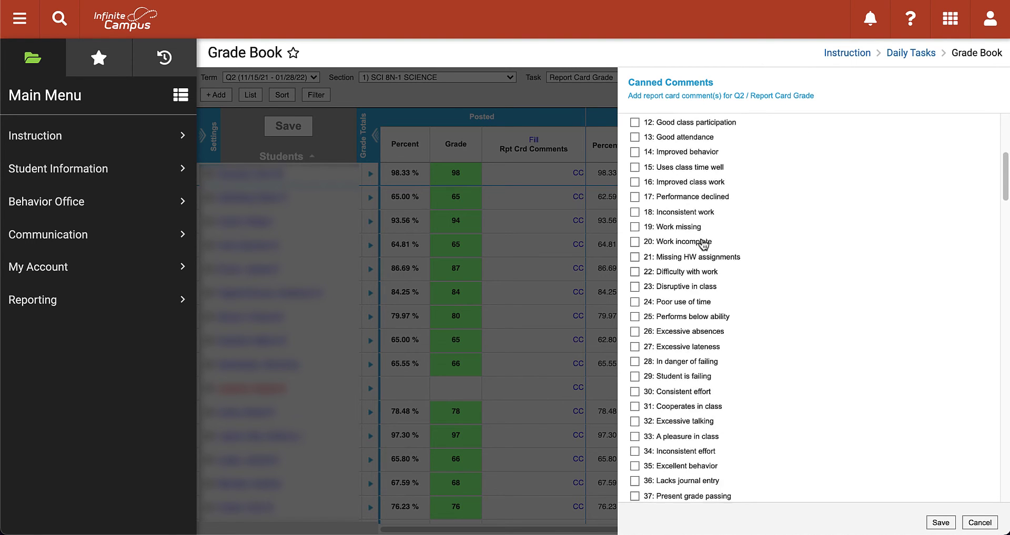
{"action": "scroll", "coordinate": [750, 228], "scroll_direction": "down", "scroll_amount": 20}
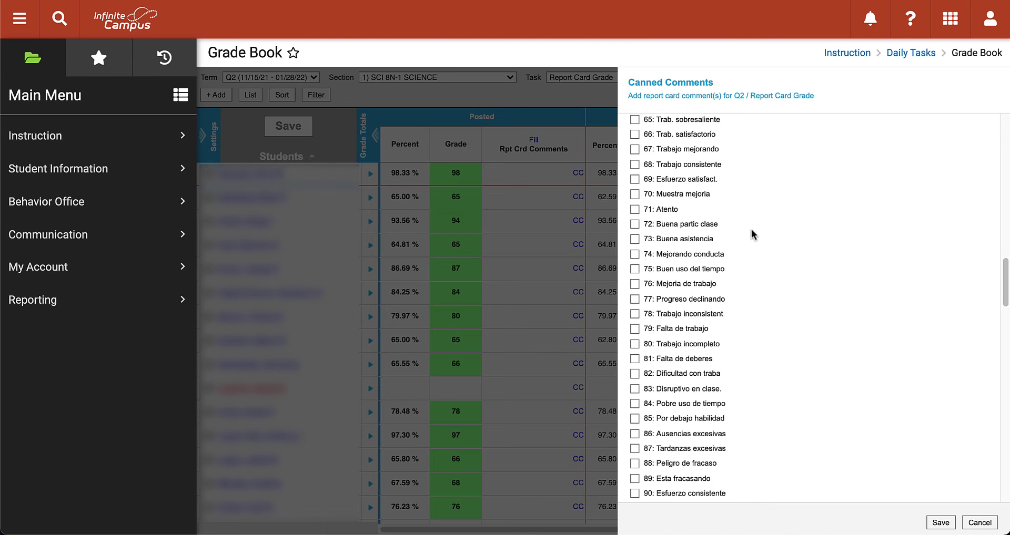
{"action": "left_click_drag", "start_coordinate": [1005, 281], "coordinate": [987, 135]}
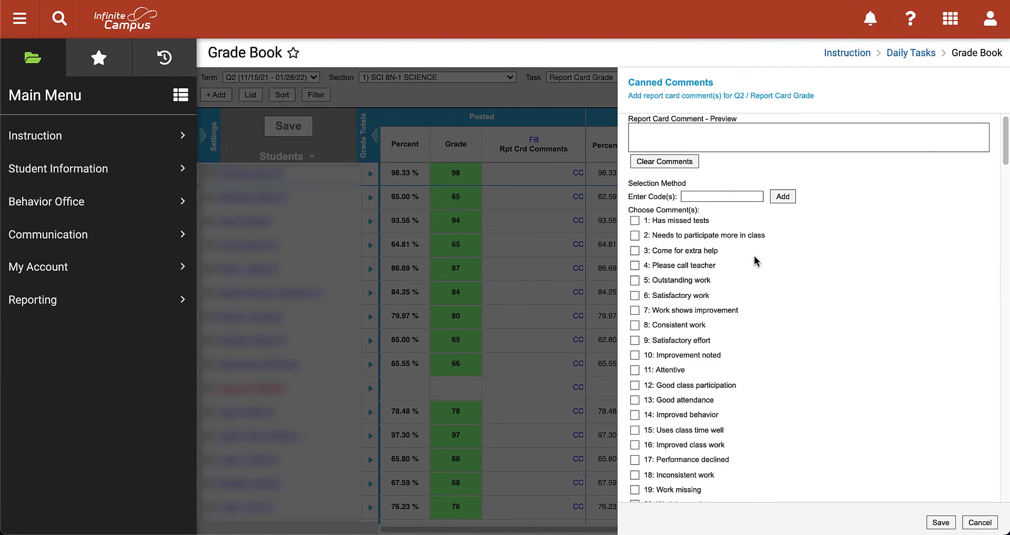
{"action": "left_click", "coordinate": [634, 251]}
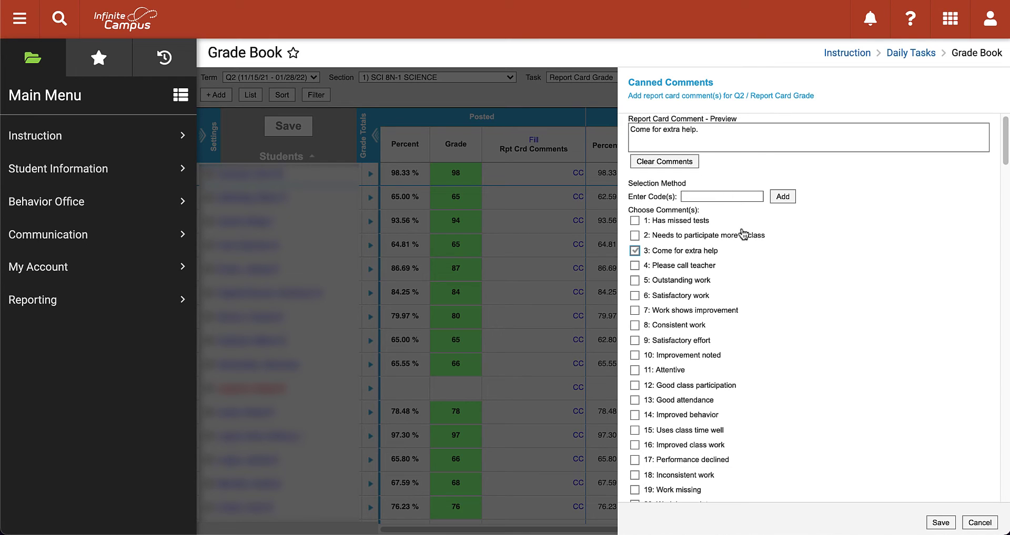
{"action": "left_click", "coordinate": [635, 296]}
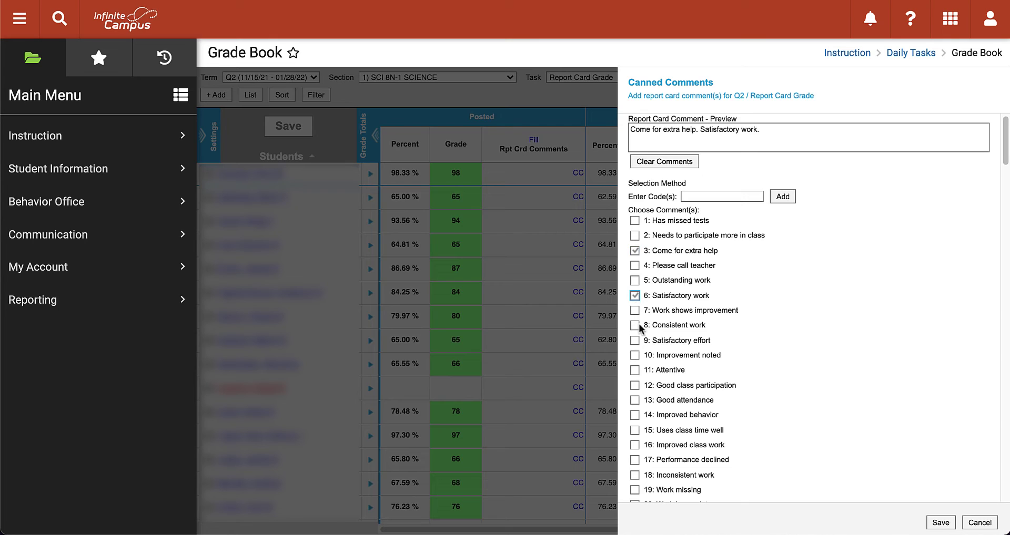
{"action": "left_click", "coordinate": [635, 356]}
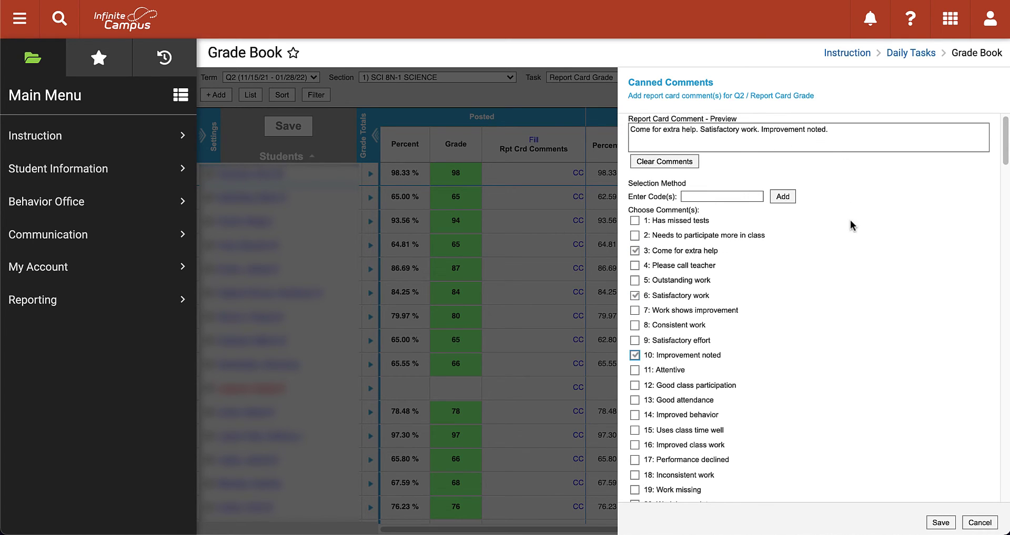
{"action": "left_click", "coordinate": [940, 522]}
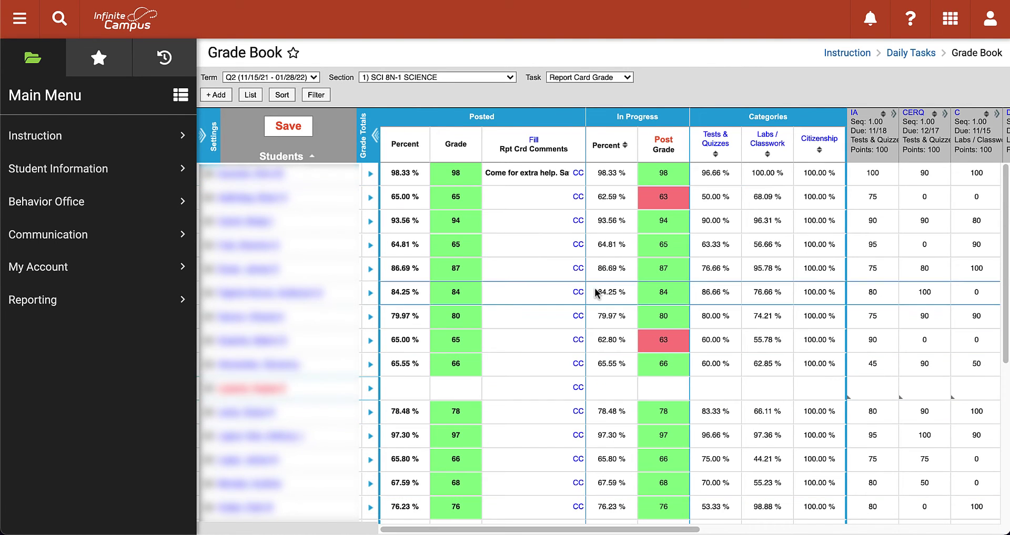
Draft "Needs to study more frequently." plus canned comments 6 and 8 for the student with the 62.59 % in-progress average, and clear the draft.
{"action": "left_click", "coordinate": [578, 197]}
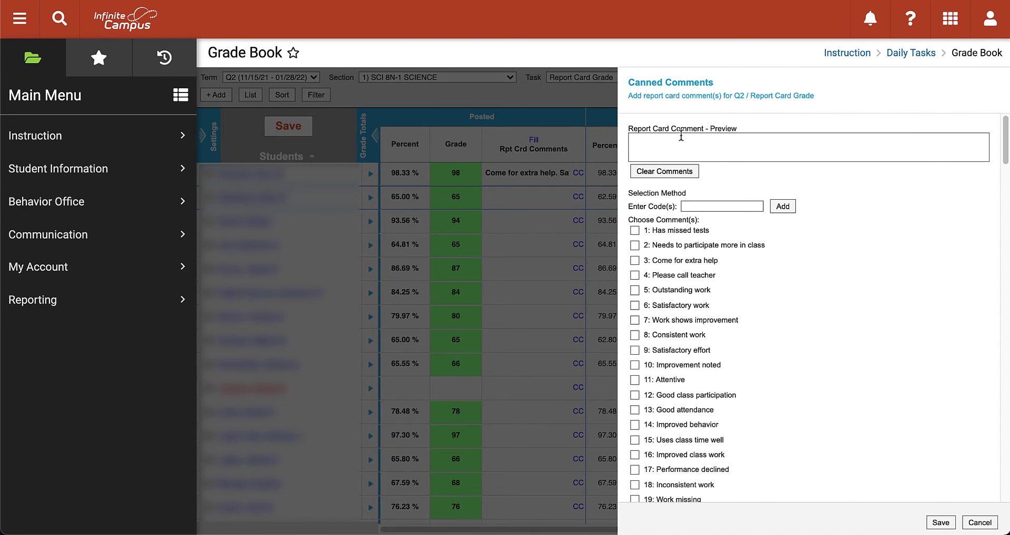
{"action": "left_click", "coordinate": [681, 144]}
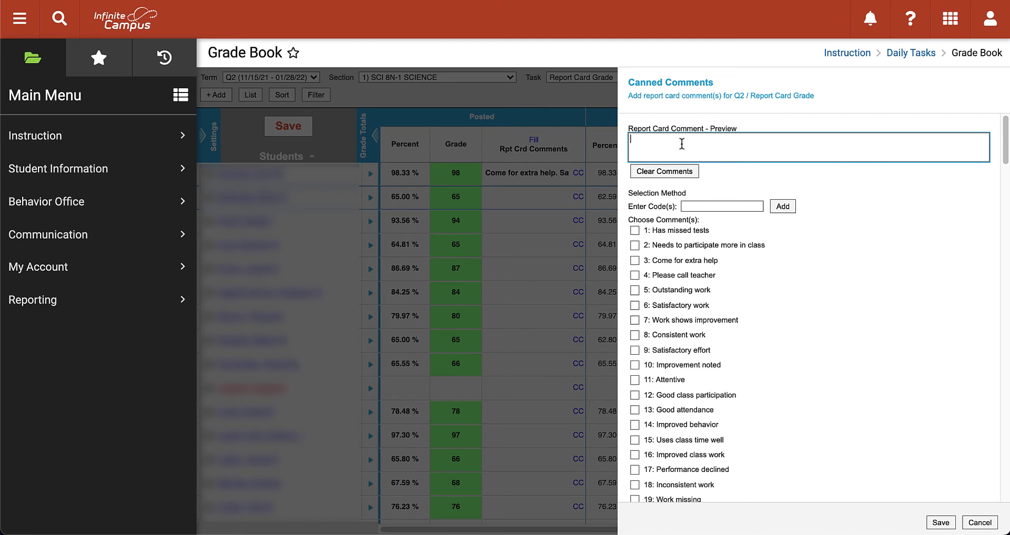
{"action": "type", "text": "Needs to study more frequently."}
{"action": "left_click", "coordinate": [635, 305]}
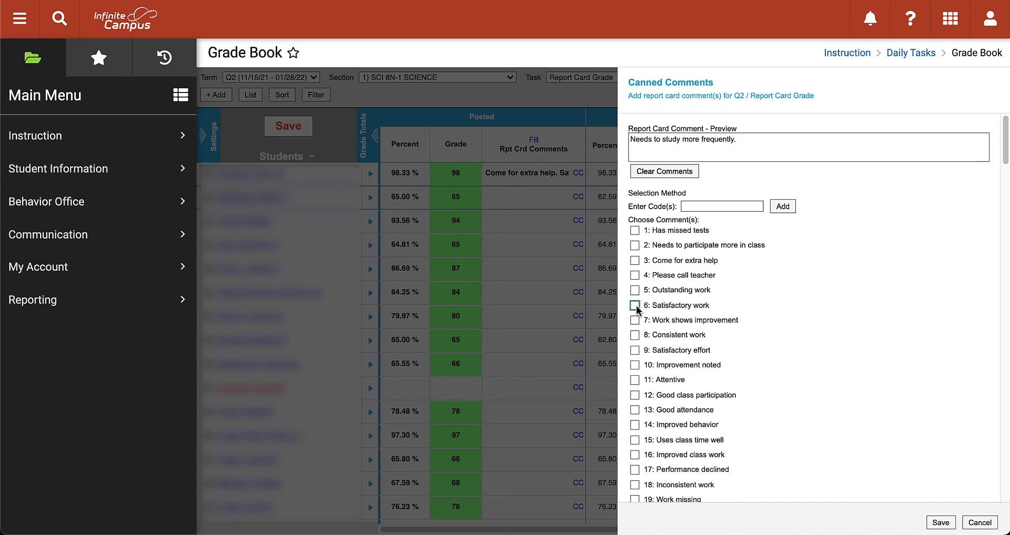
{"action": "left_click", "coordinate": [635, 335]}
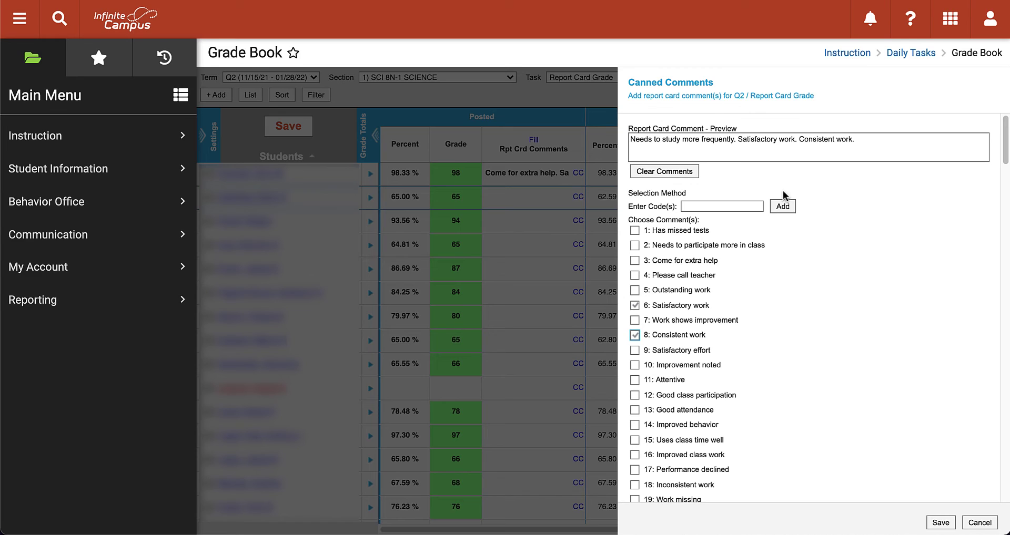
{"action": "left_click", "coordinate": [669, 178]}
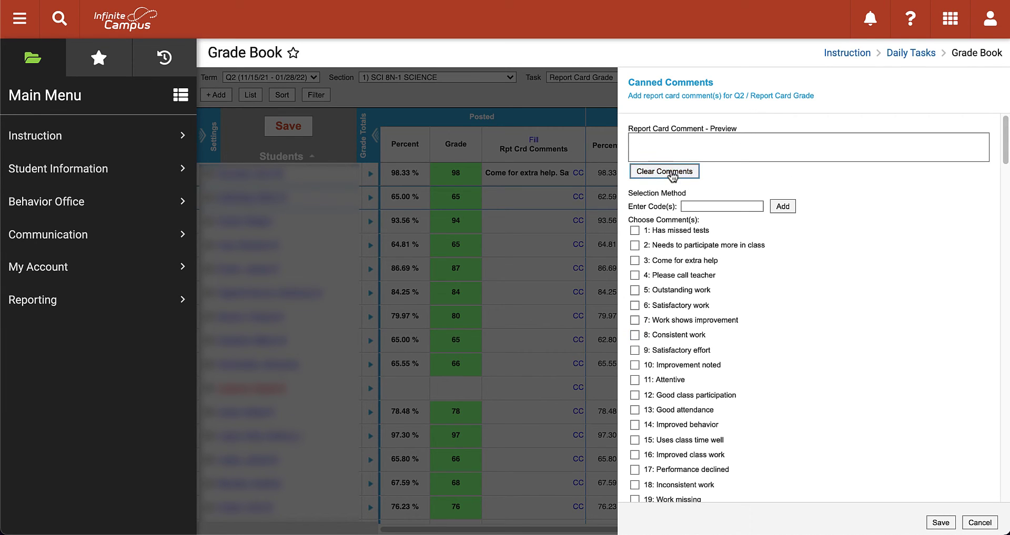
Add canned comments by the codes 1,5,7 for the student with the 62.59 % in-progress average and save them.
{"action": "left_click", "coordinate": [694, 206]}
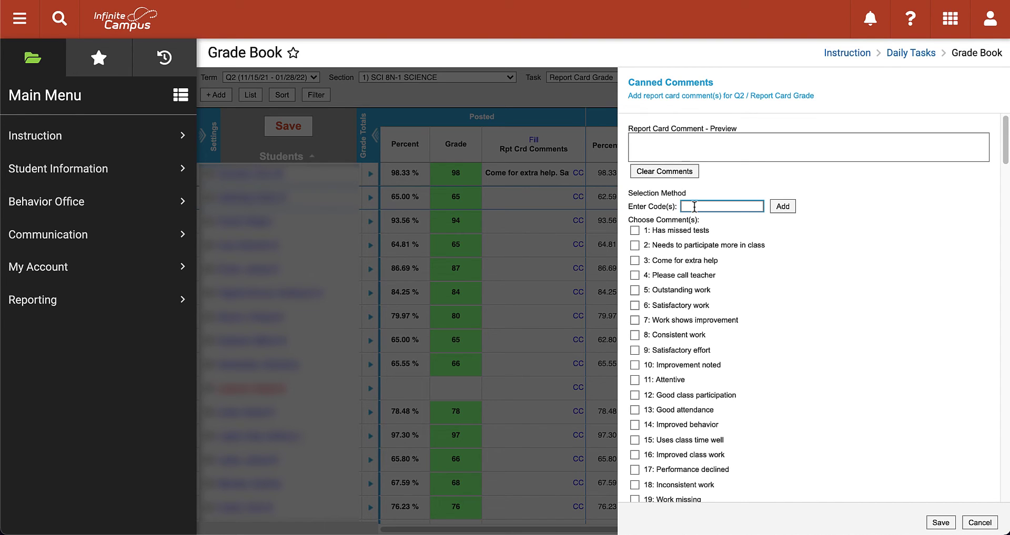
{"action": "type", "text": "1,5,7"}
{"action": "left_click", "coordinate": [782, 208]}
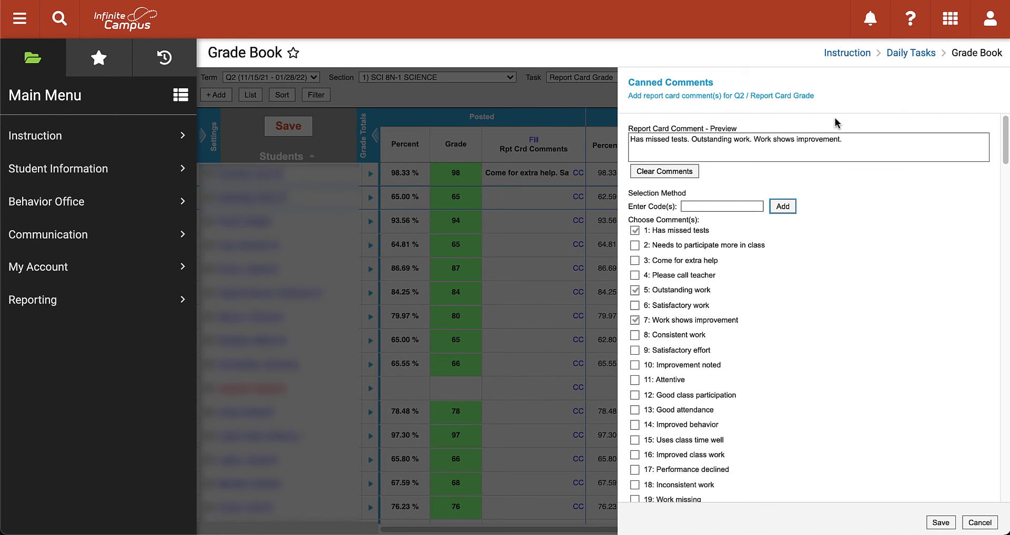
{"action": "left_click", "coordinate": [940, 524]}
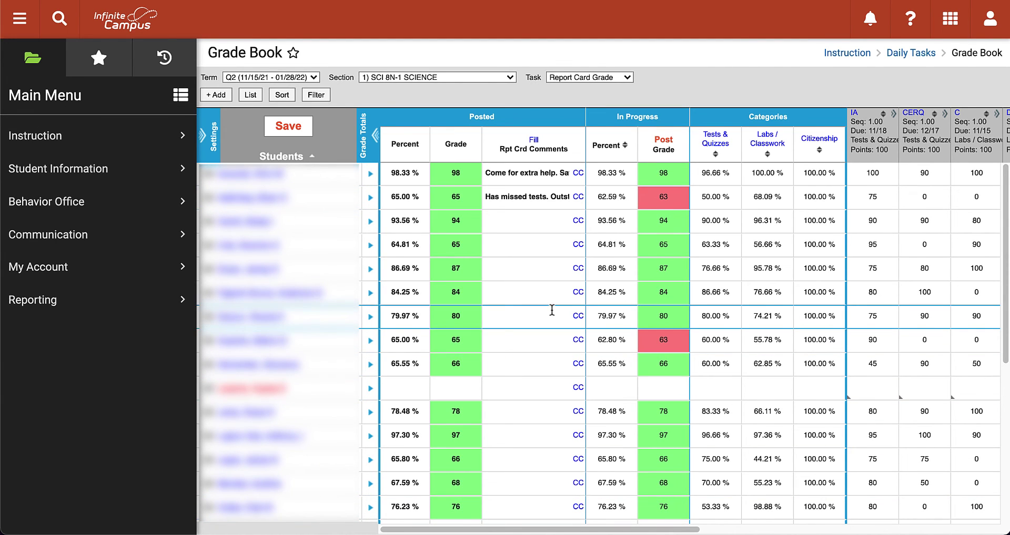
Fill the report card comment "Read while at home." for all students in the section.
{"action": "left_click", "coordinate": [534, 141]}
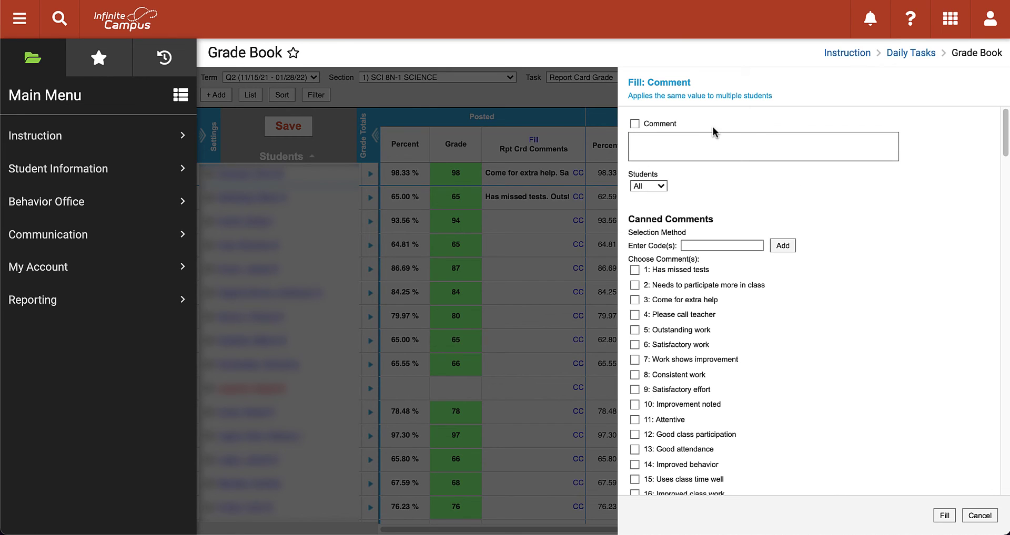
{"action": "left_click", "coordinate": [655, 188]}
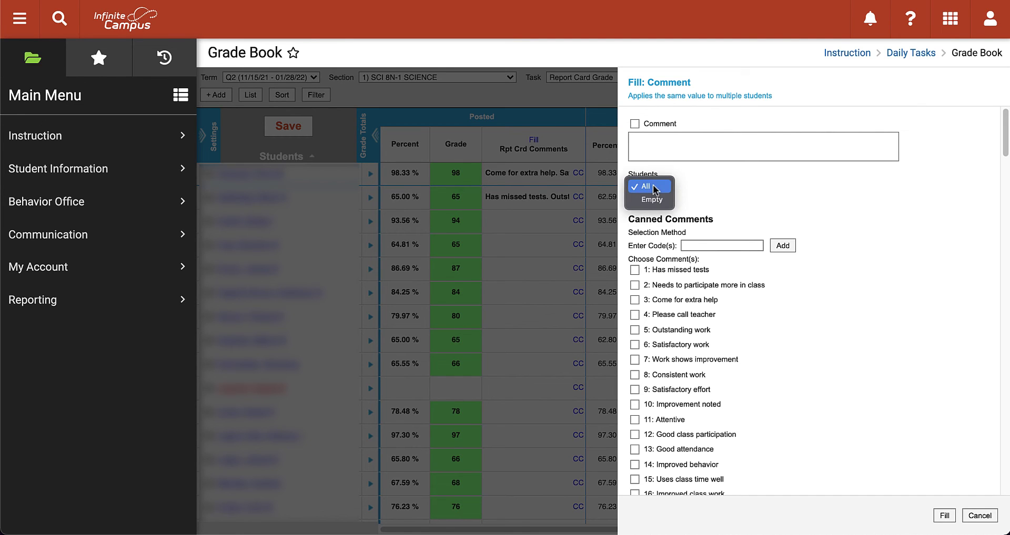
{"action": "left_click", "coordinate": [655, 187]}
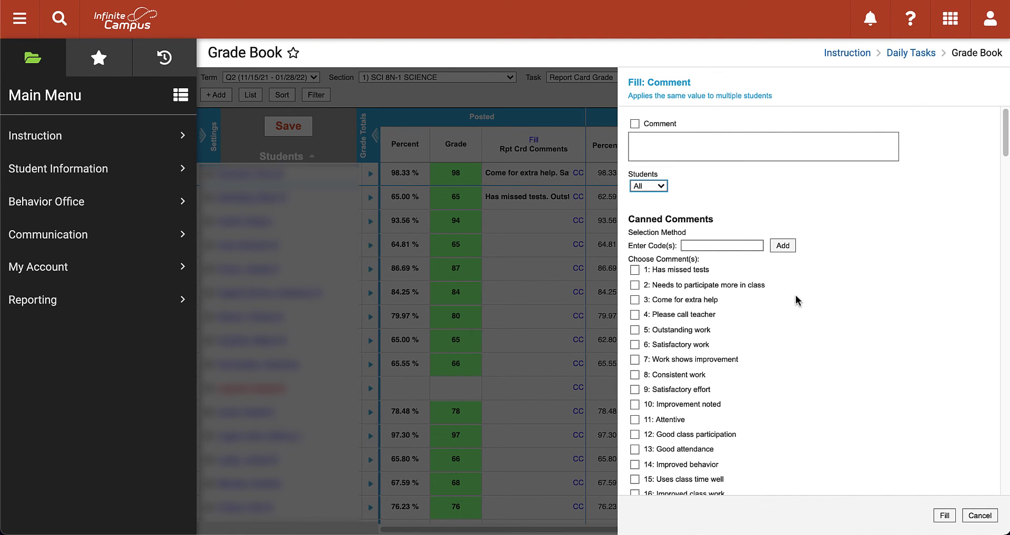
{"action": "scroll", "coordinate": [794, 288], "scroll_direction": "down", "scroll_amount": 1}
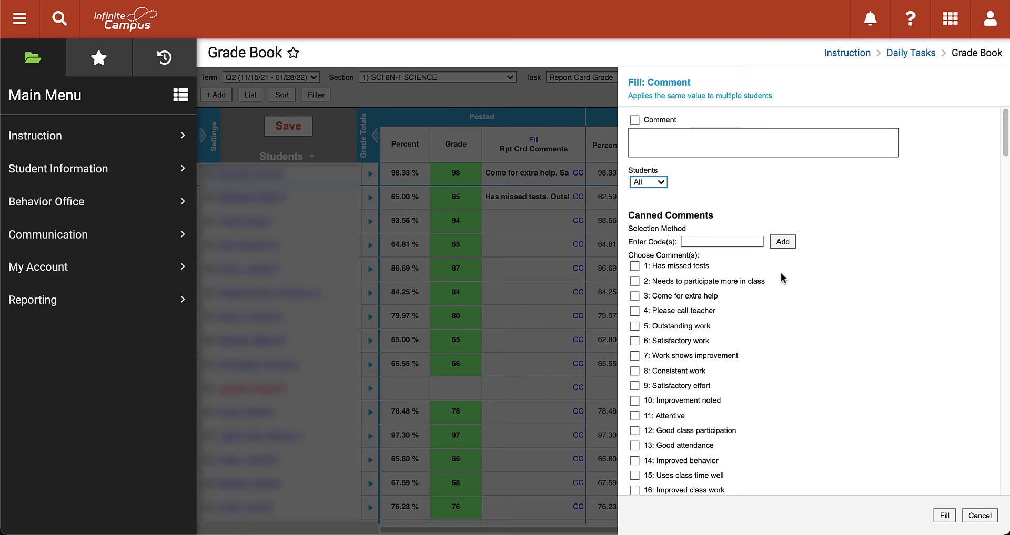
{"action": "scroll", "coordinate": [782, 278], "scroll_direction": "up", "scroll_amount": 1}
{"action": "left_click", "coordinate": [691, 143]}
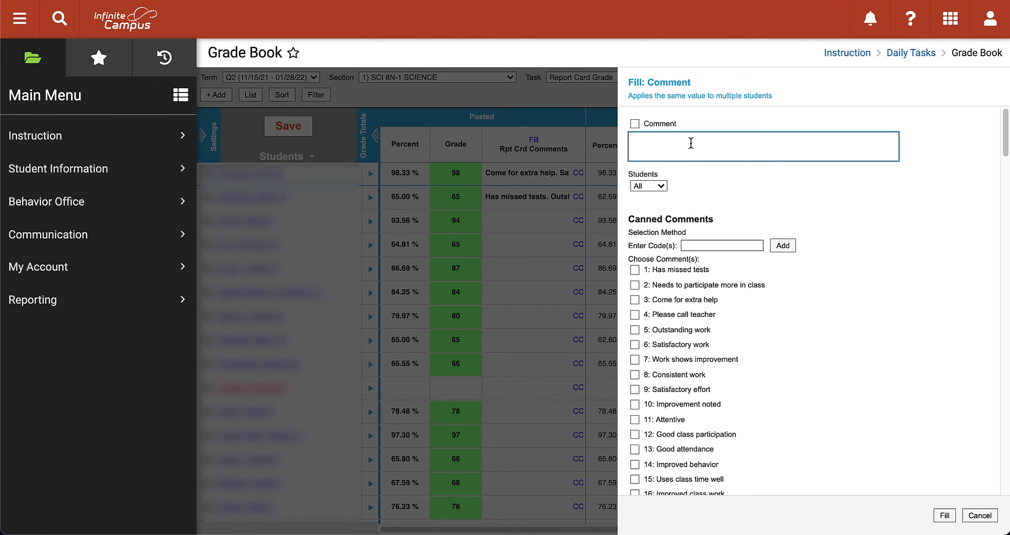
{"action": "type", "text": "Read while at home."}
{"action": "left_click", "coordinate": [944, 517]}
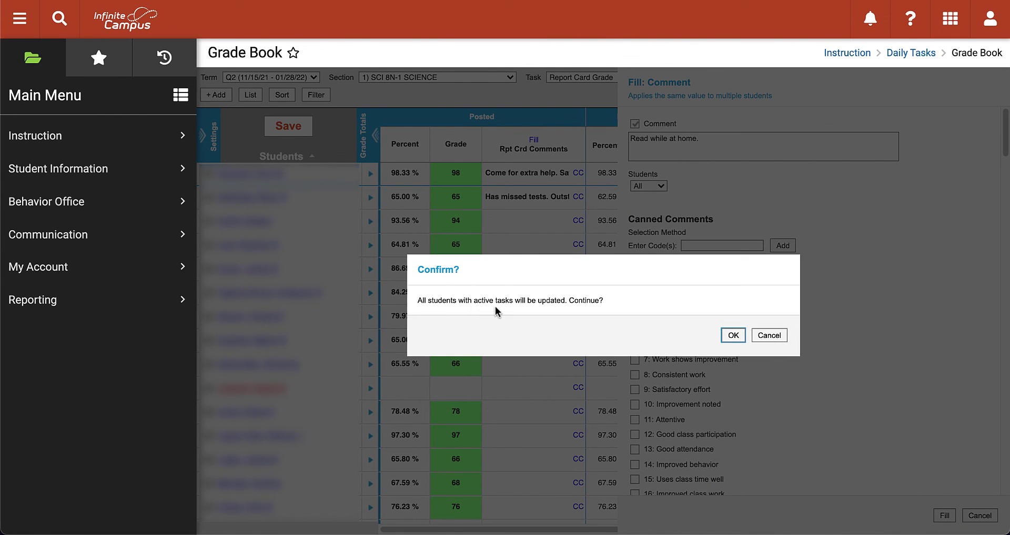
{"action": "left_click", "coordinate": [732, 335]}
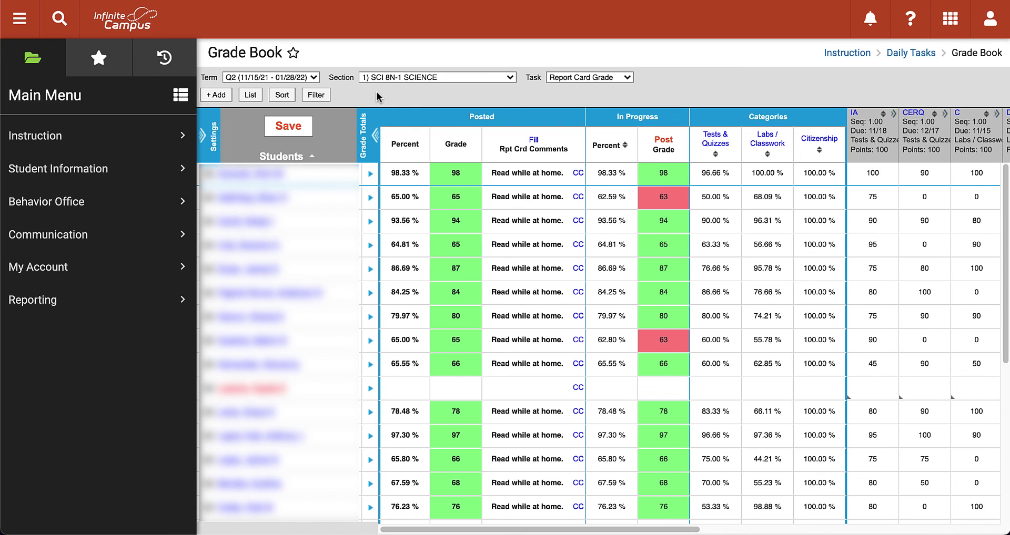
Add the canned comments "Has missed tests", "Come for extra help" and "Work shows improvement" for the first student and save the Grade Book.
{"action": "left_click", "coordinate": [578, 174]}
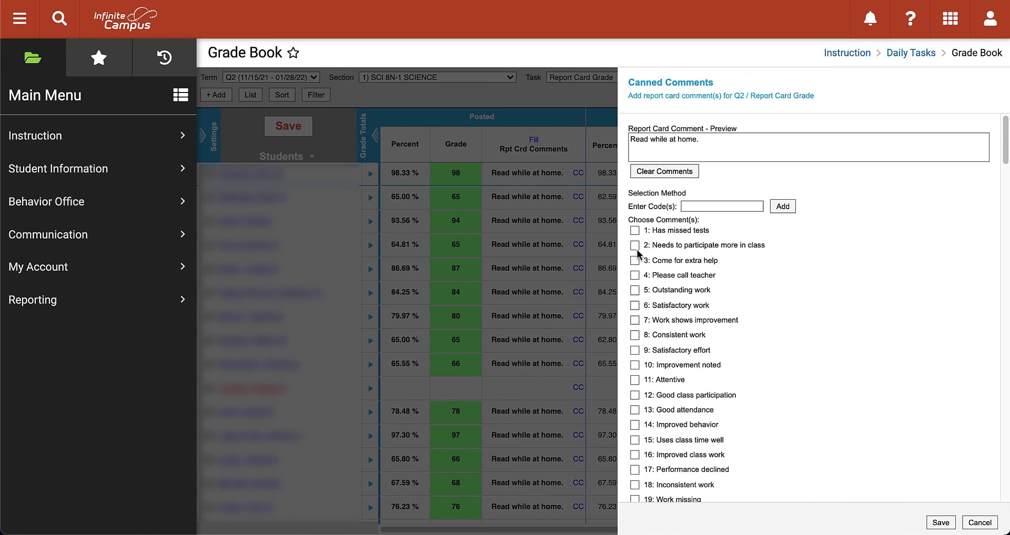
{"action": "left_click", "coordinate": [634, 230]}
{"action": "left_click", "coordinate": [635, 261]}
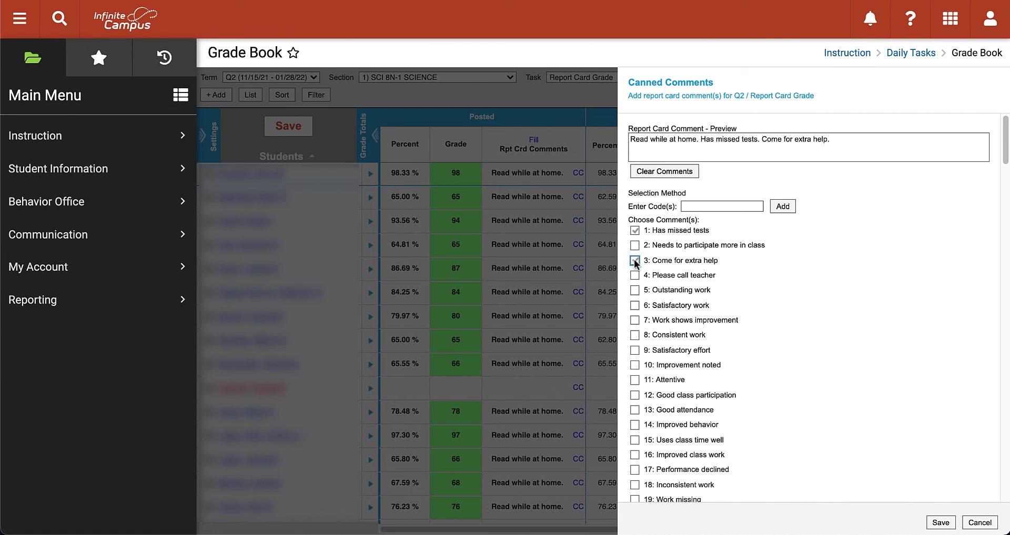
{"action": "left_click", "coordinate": [635, 320]}
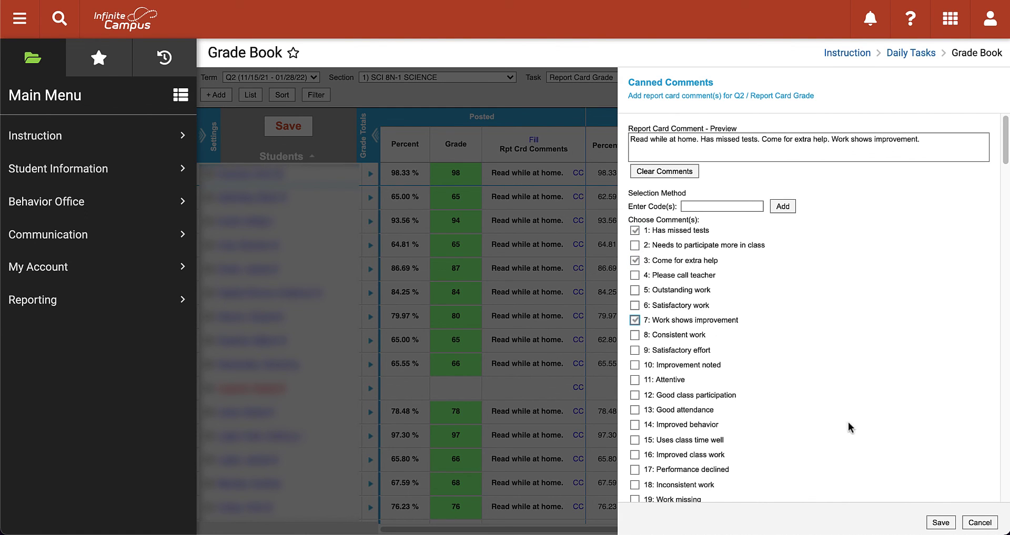
{"action": "left_click", "coordinate": [941, 524]}
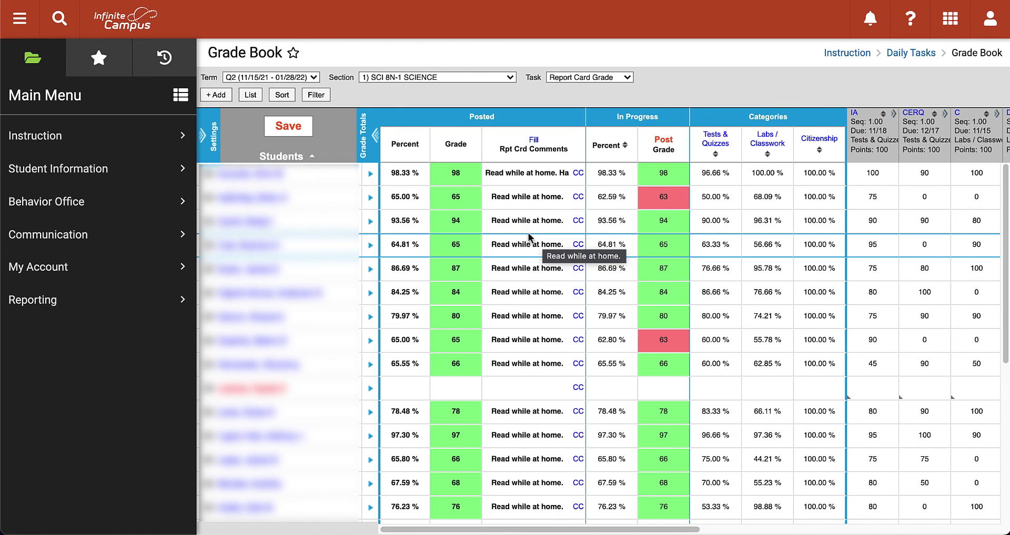
{"action": "left_click", "coordinate": [288, 127]}
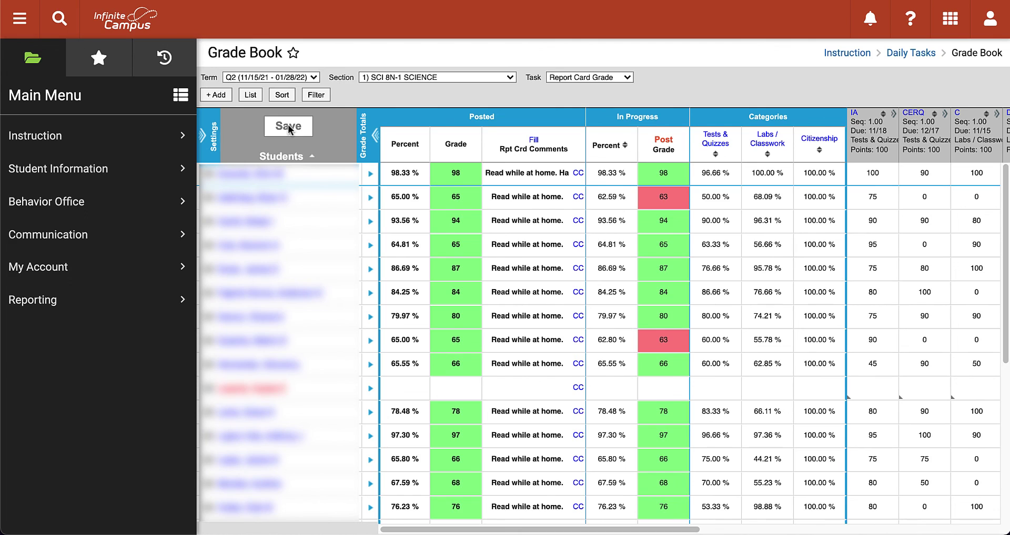